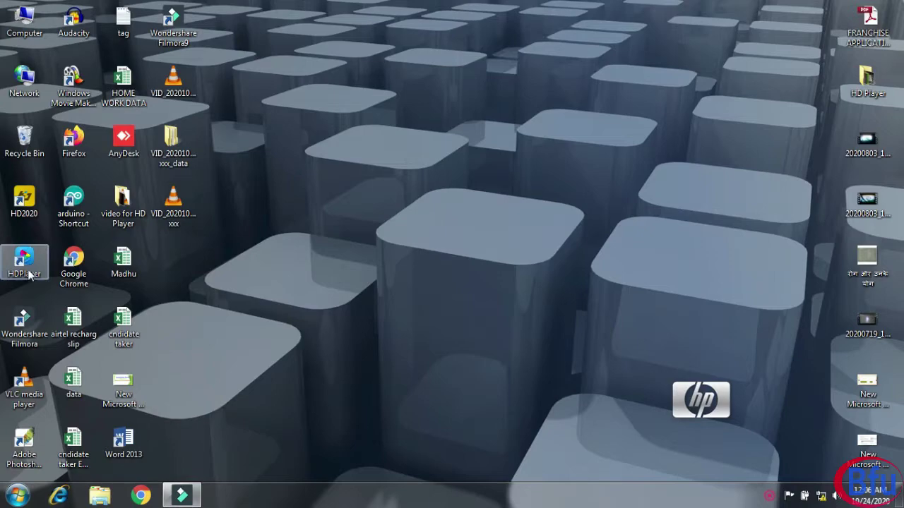
Launch HDPlayer and set the screen's device type to D15 in the screen parameters.
left_click(29, 274)
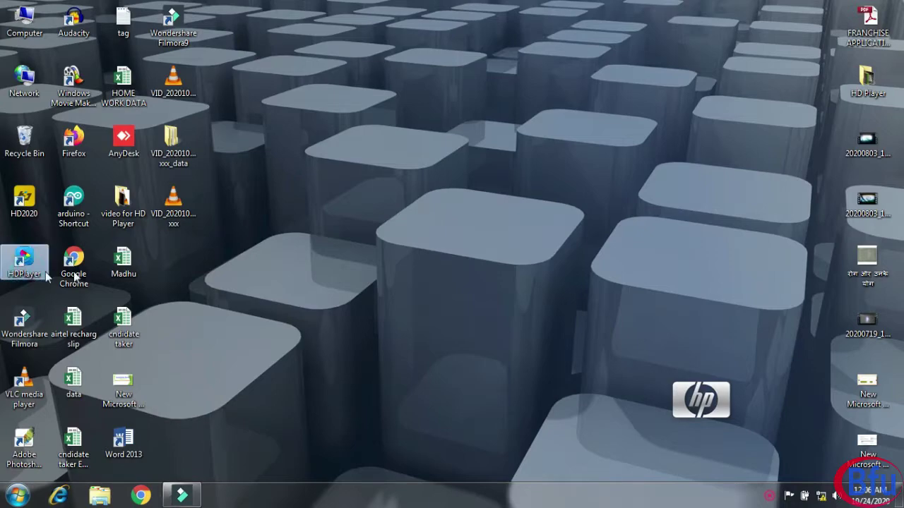
double_click(47, 277)
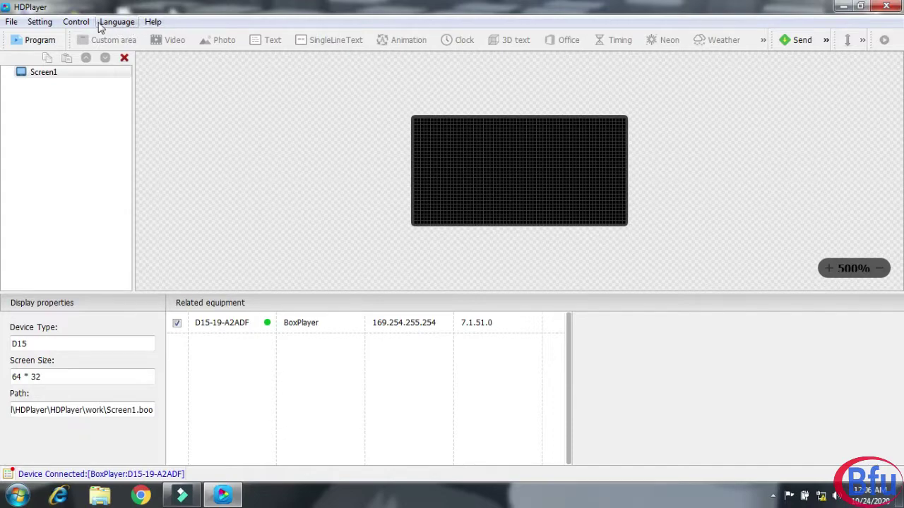
left_click(48, 27)
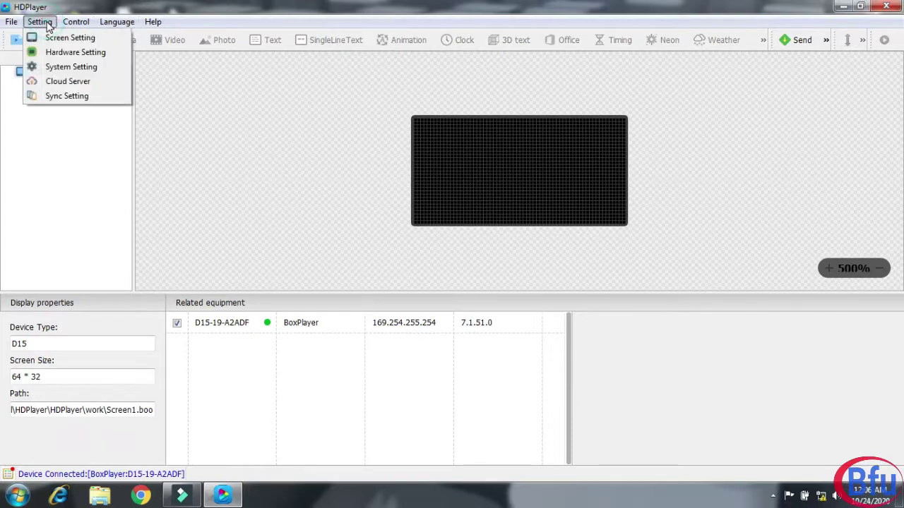
left_click(62, 40)
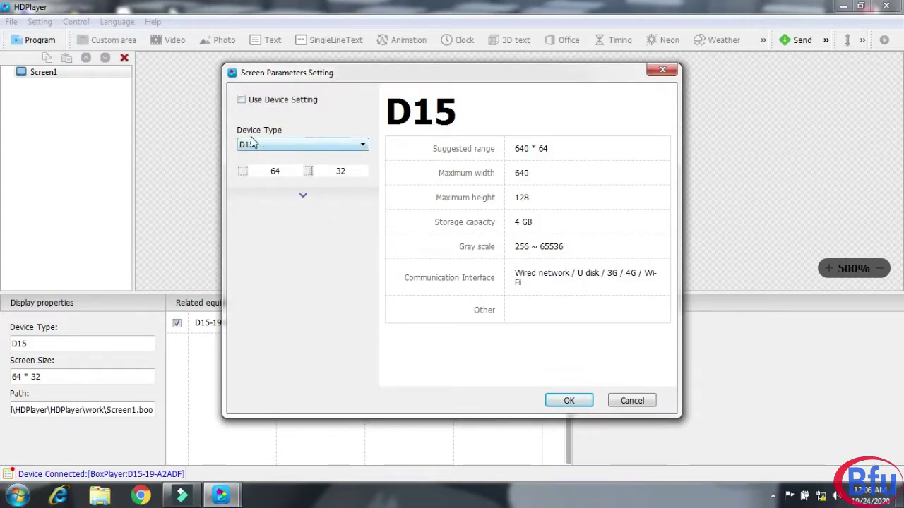
left_click(359, 145)
left_click(260, 186)
left_click(578, 399)
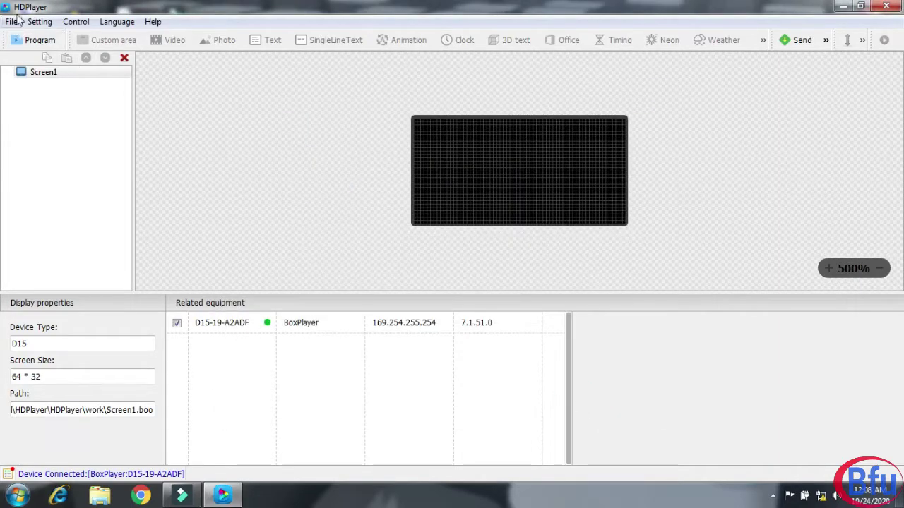
Enter the hardware settings with the access password, review the receive card parameters, and close them.
left_click(40, 22)
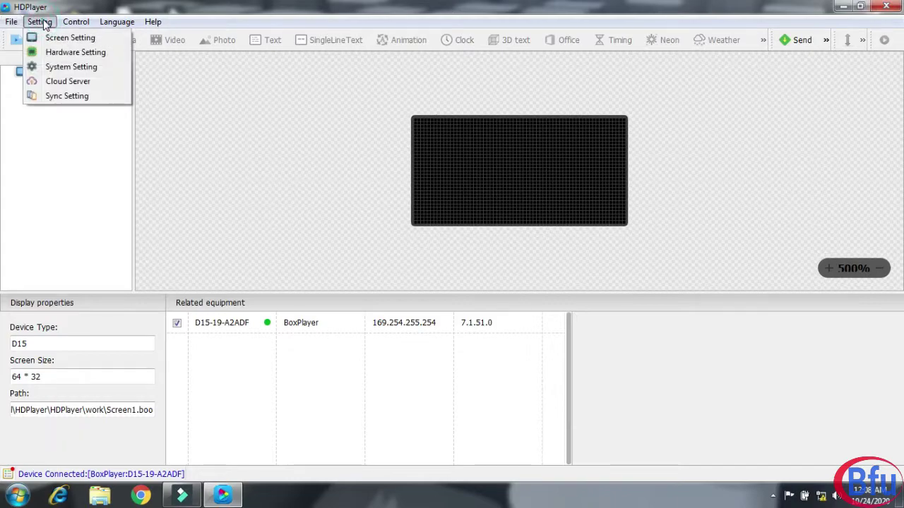
left_click(61, 52)
left_click(436, 251)
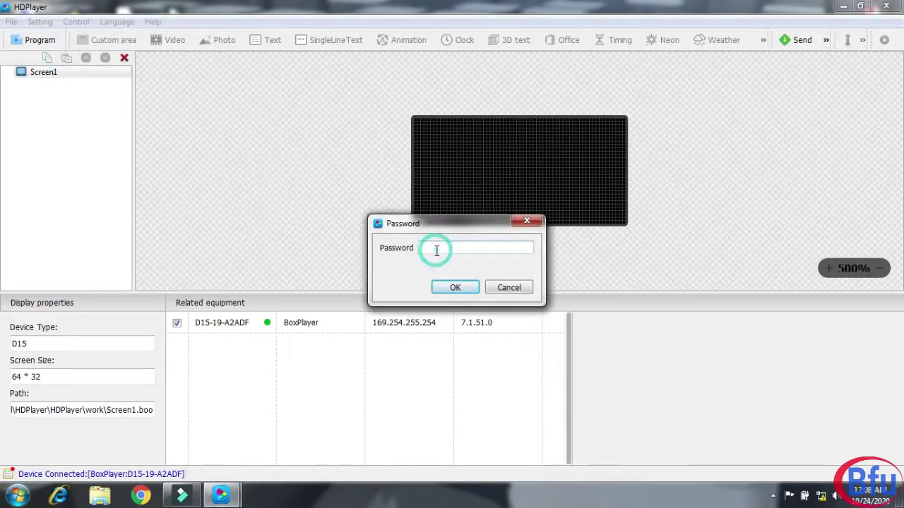
type("888")
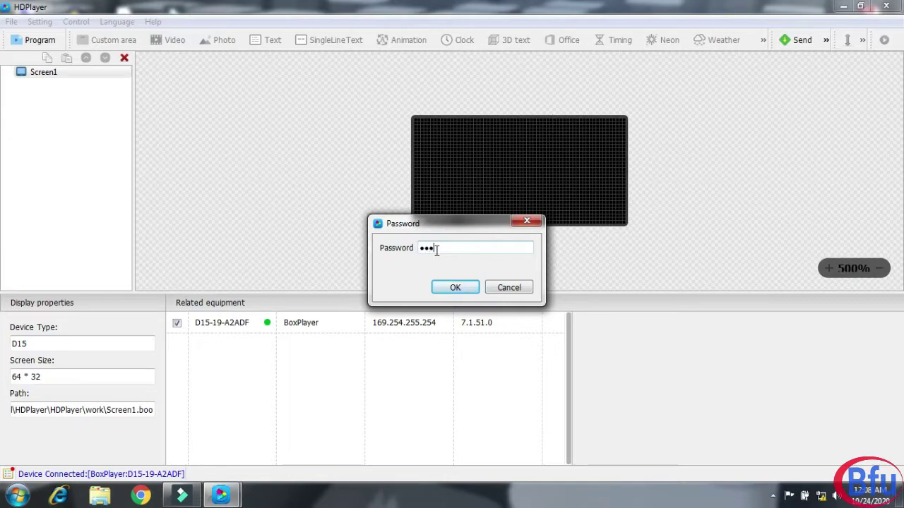
key("Return")
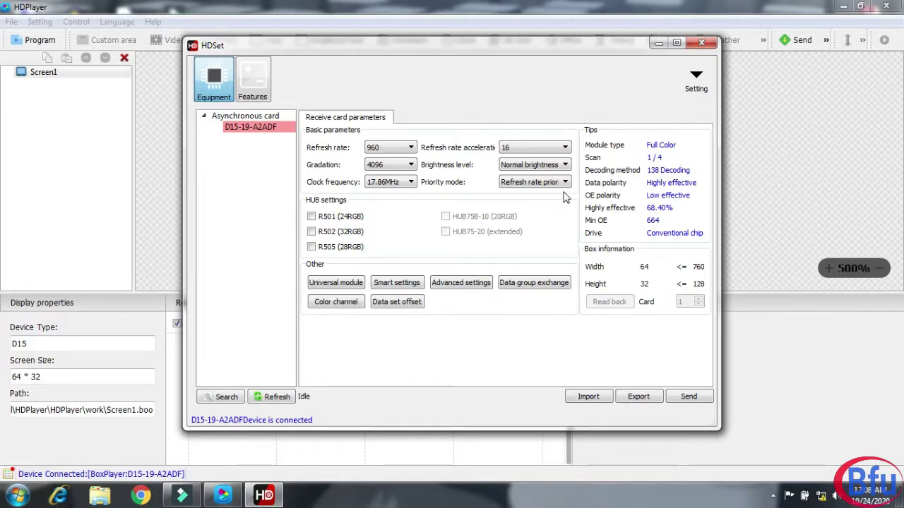
left_click(705, 45)
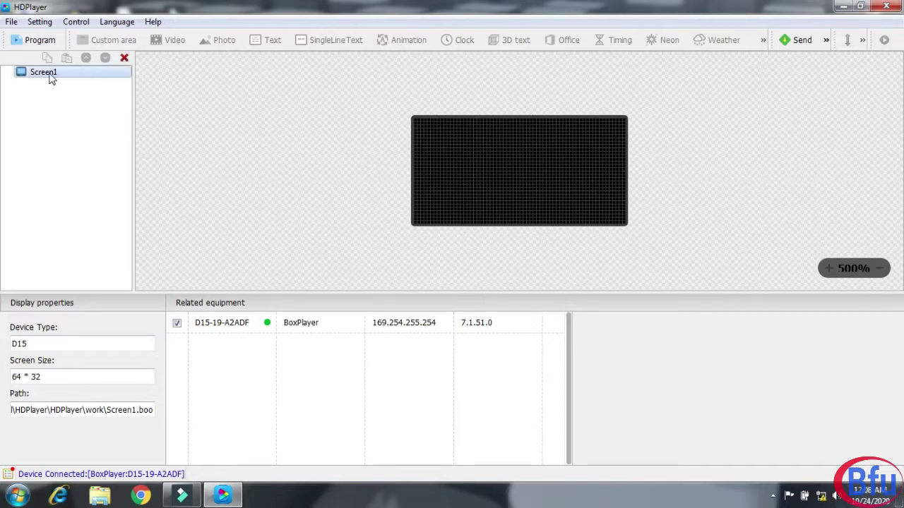
Create a program for the screen and add a video area containing the Dancing - 35226 video.
left_click(33, 41)
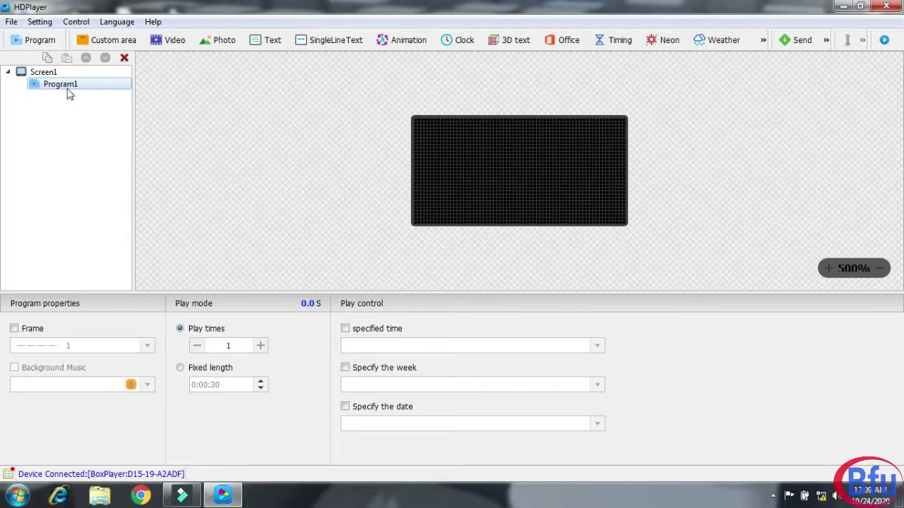
left_click(174, 42)
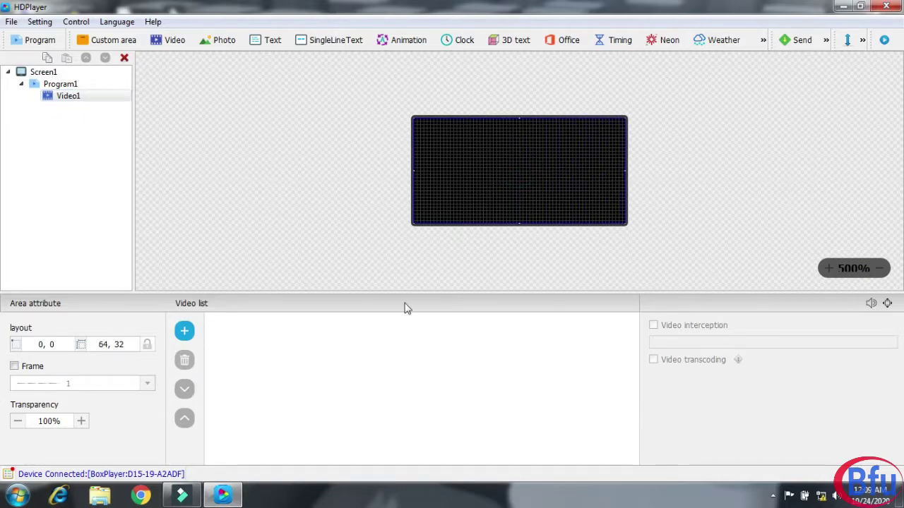
left_click(185, 332)
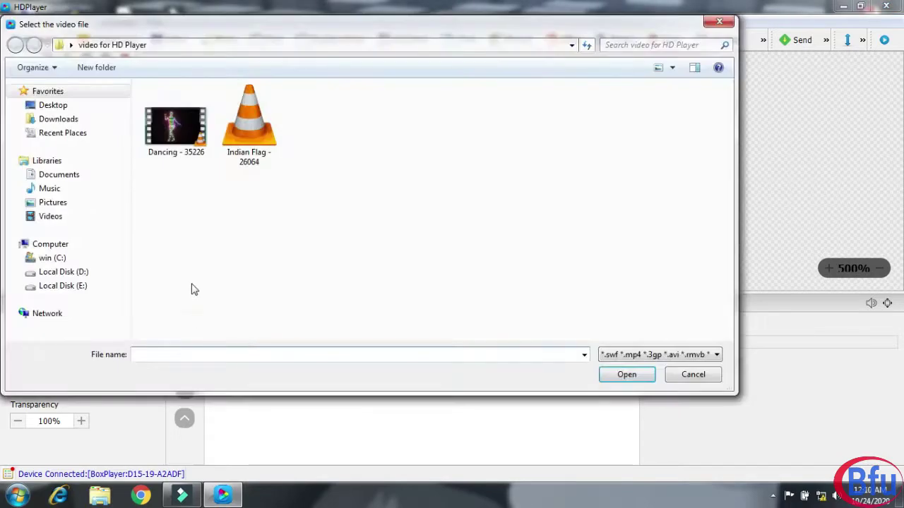
double_click(178, 126)
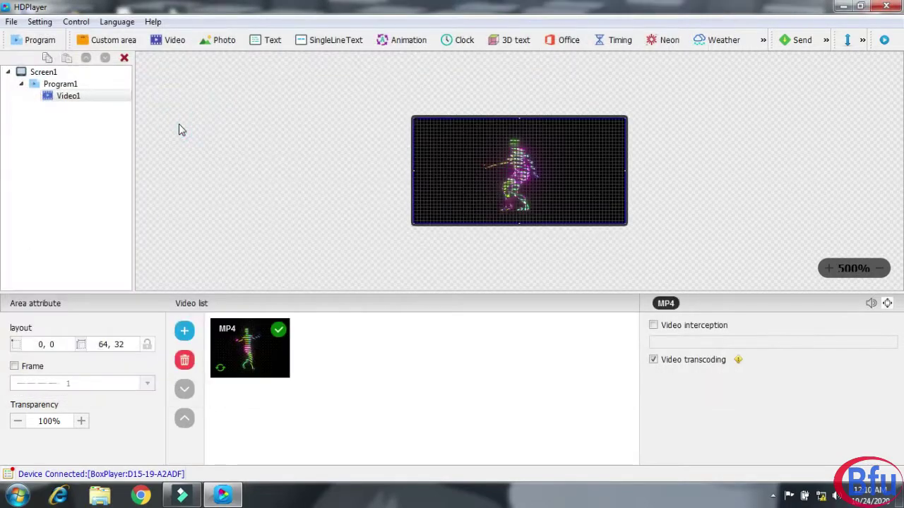
mouse_move(248, 374)
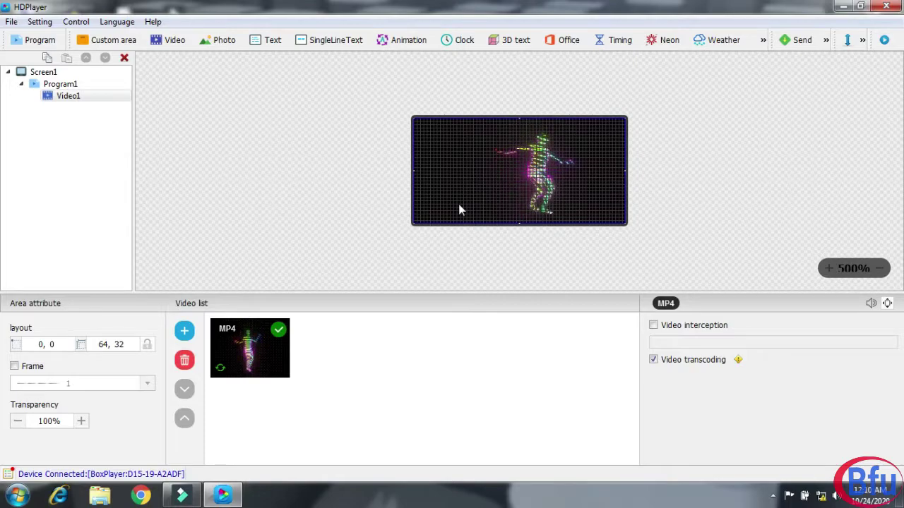
left_click(673, 331)
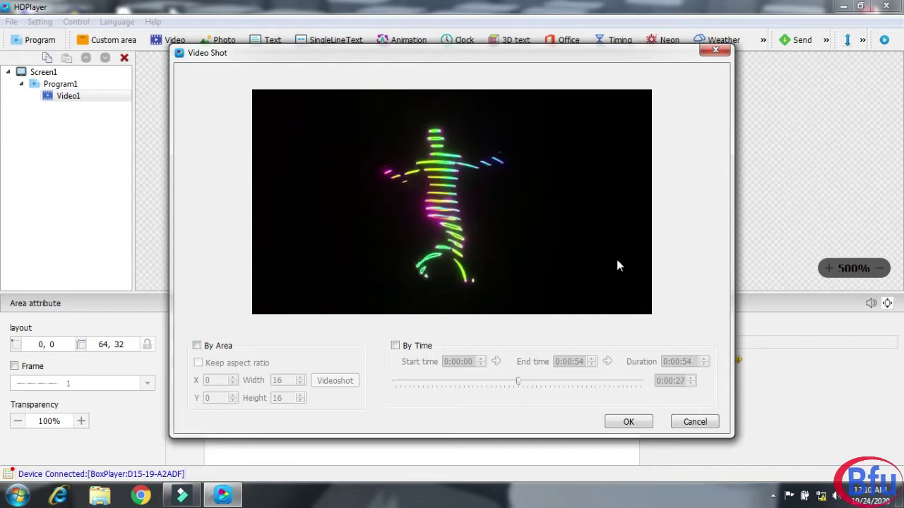
left_click(717, 54)
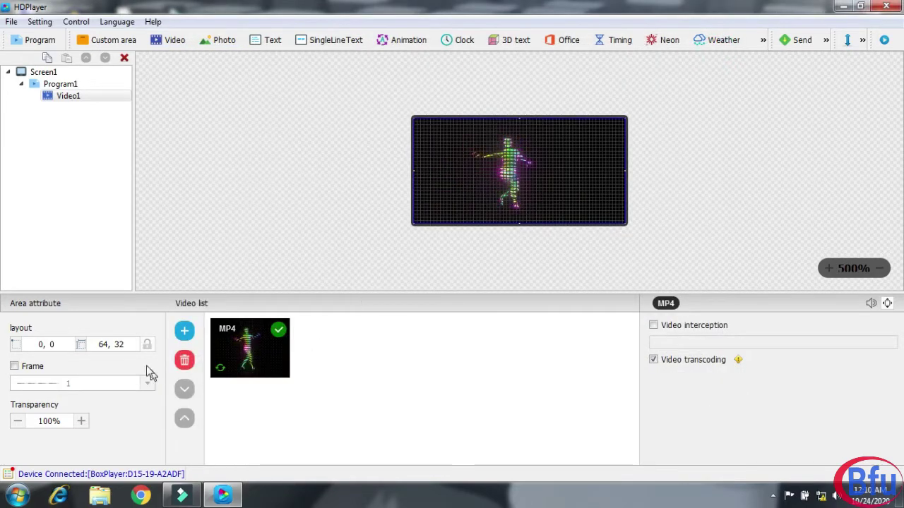
Add the Indian Flag - 26064 video to the first program's video list and remove it again.
left_click(185, 337)
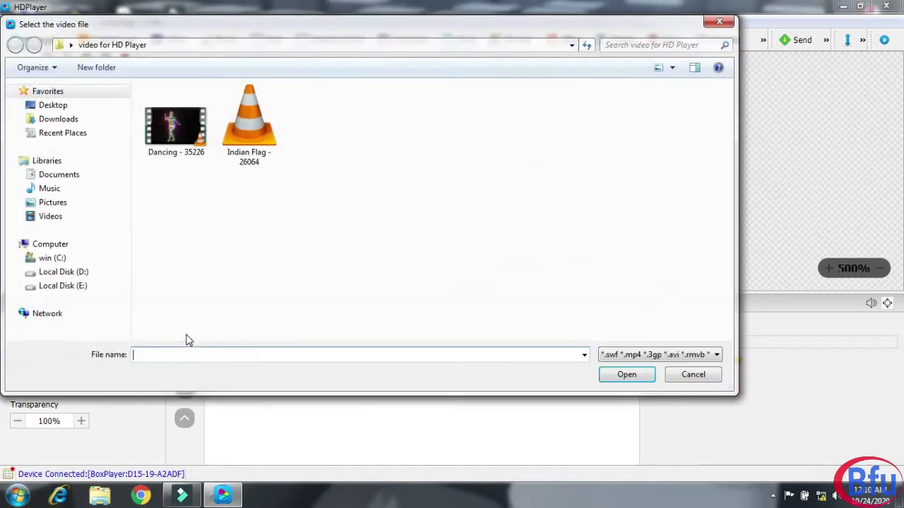
double_click(252, 144)
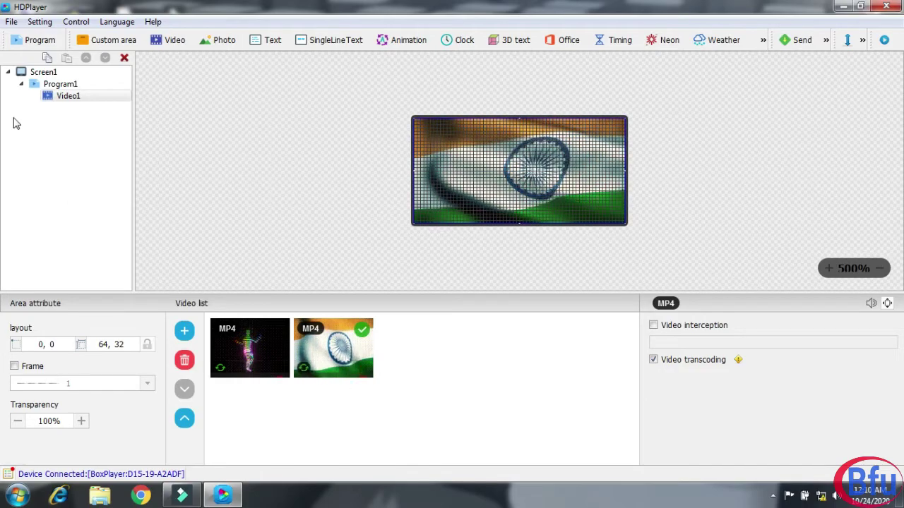
mouse_move(335, 366)
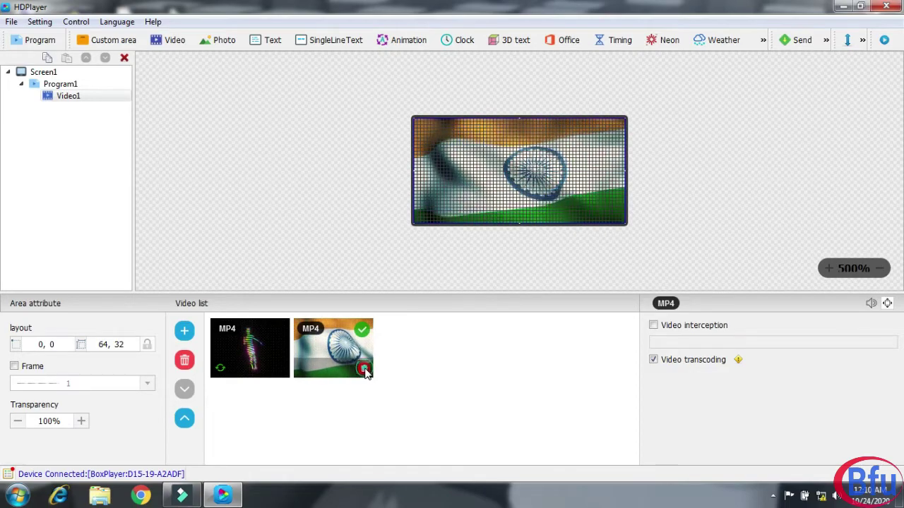
left_click(364, 370)
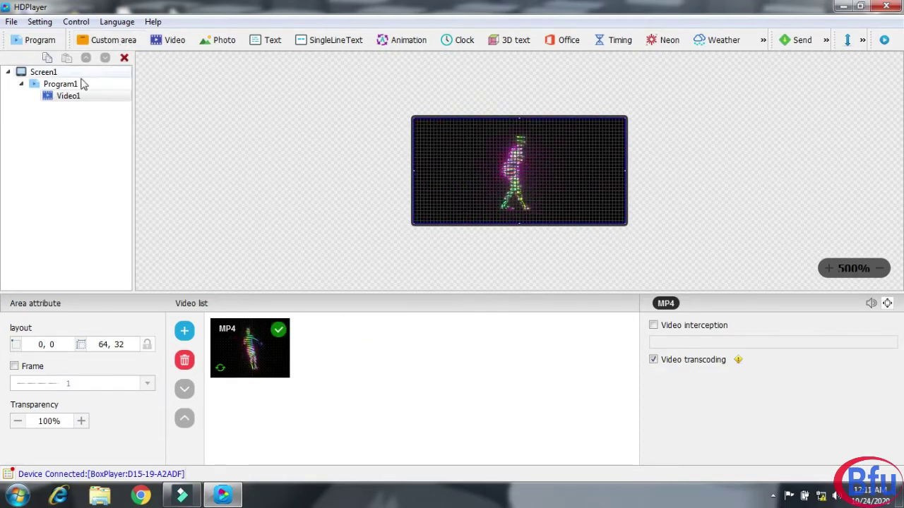
Create a second program with a video area containing Indian Flag - 26064, and preview both programs' videos.
left_click(39, 42)
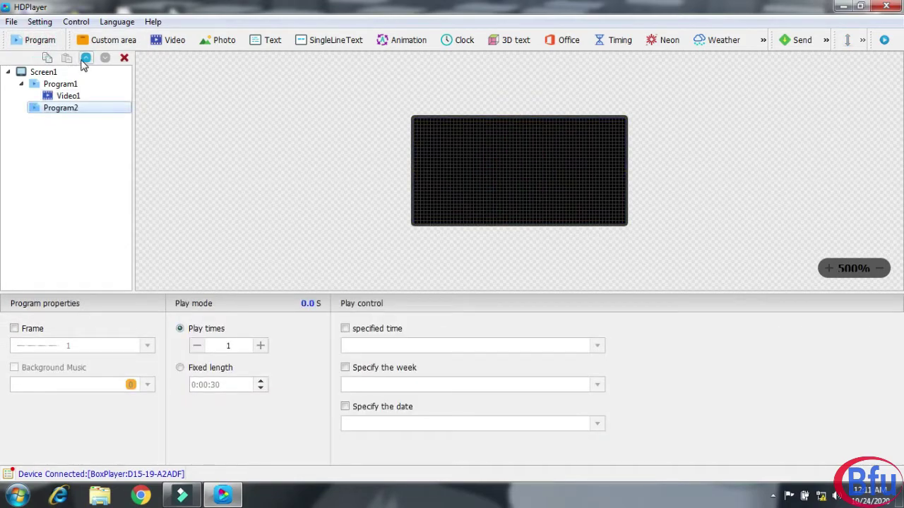
left_click(175, 43)
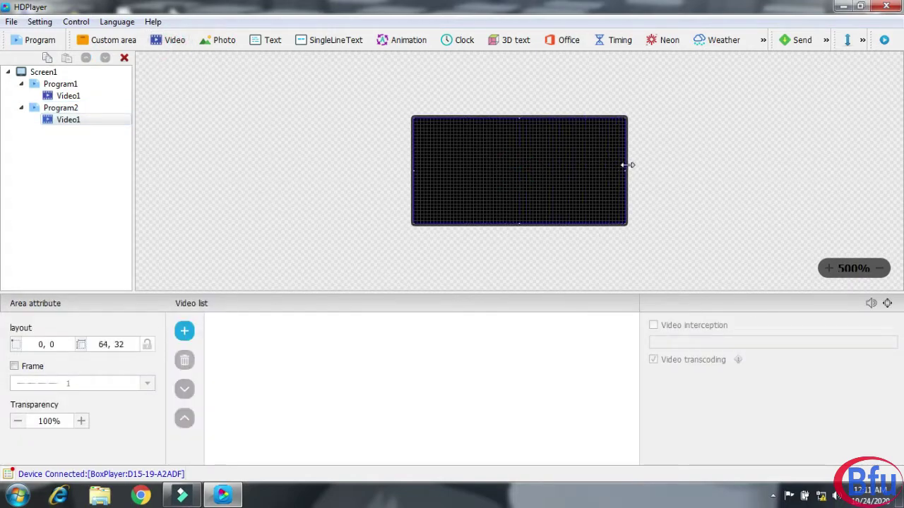
left_click(183, 330)
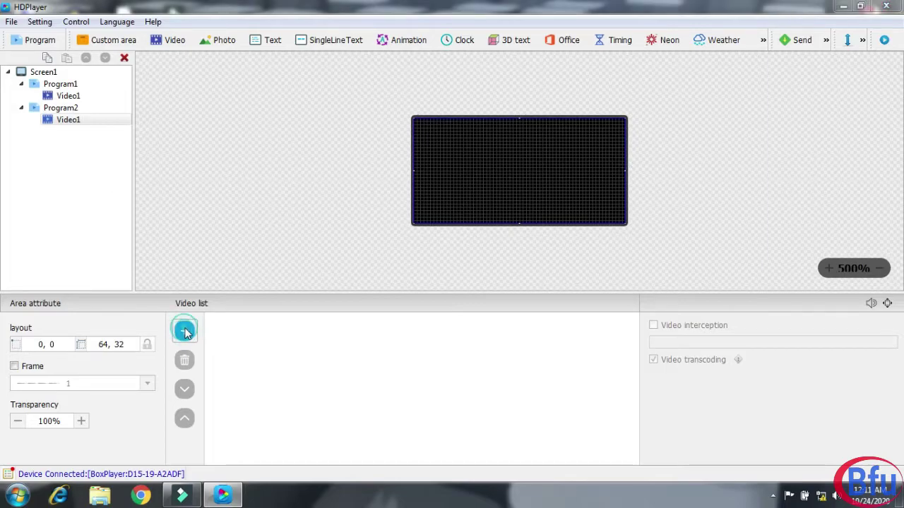
double_click(247, 131)
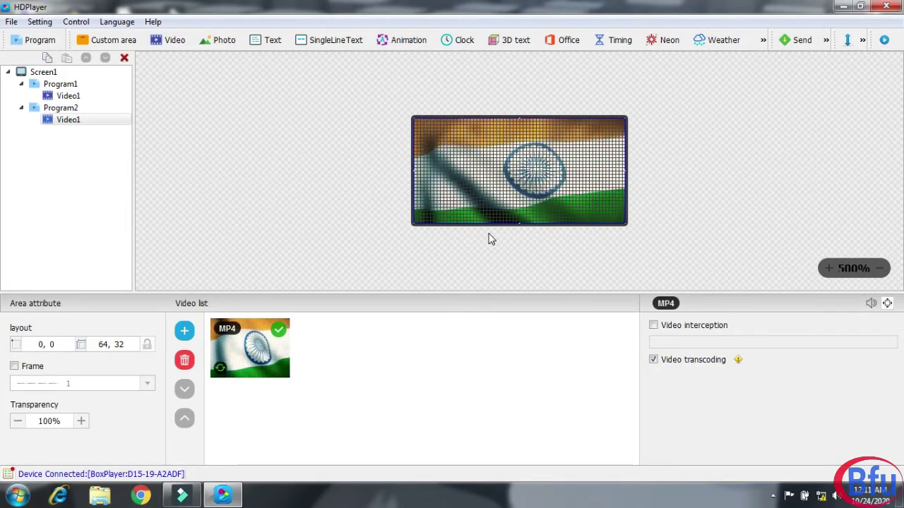
left_click(65, 97)
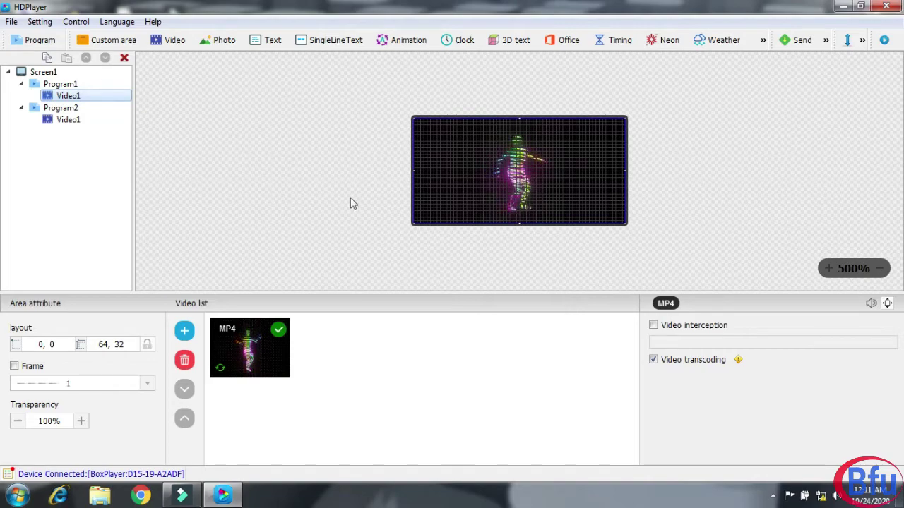
left_click(68, 121)
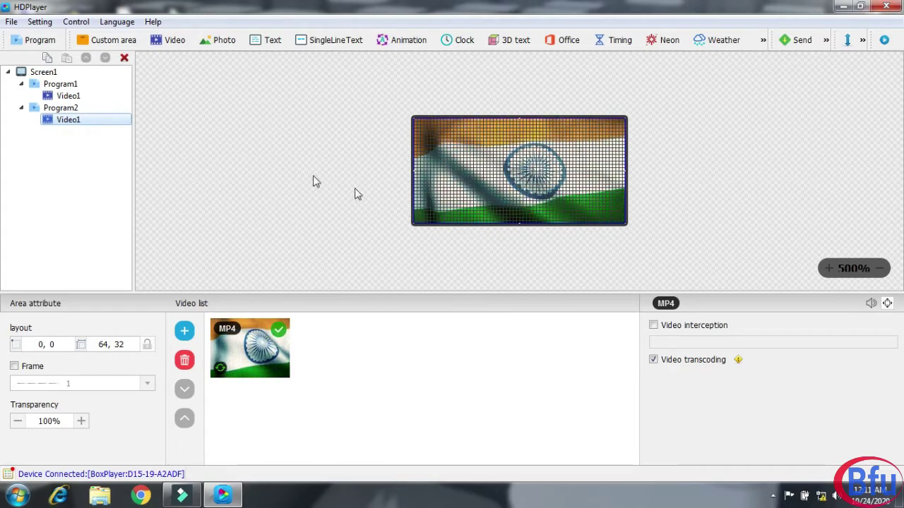
Enable the frame on the first program, trying several border patterns and settling on the first one with the Twinkle effect.
left_click(74, 84)
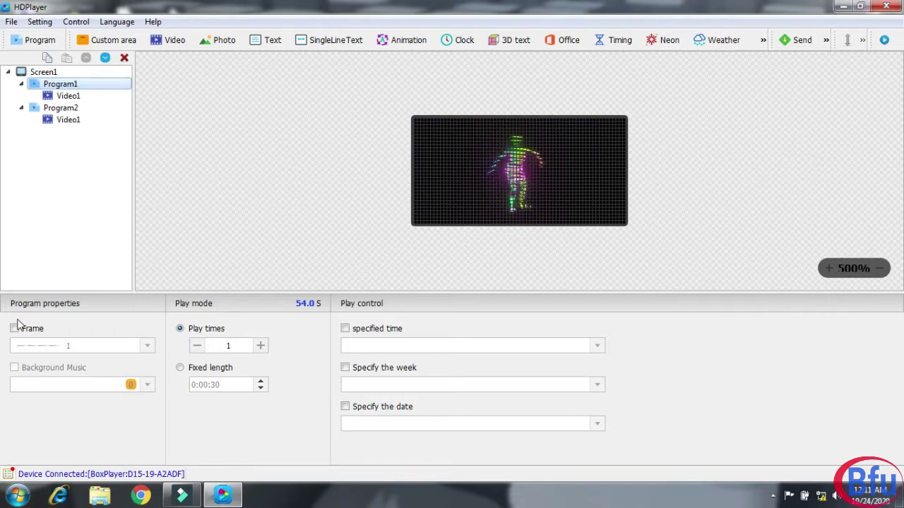
left_click(14, 329)
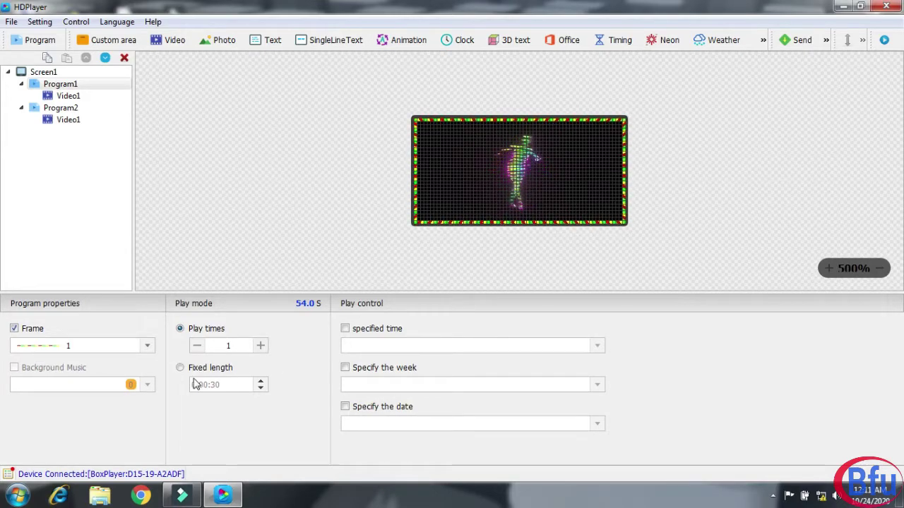
left_click(149, 346)
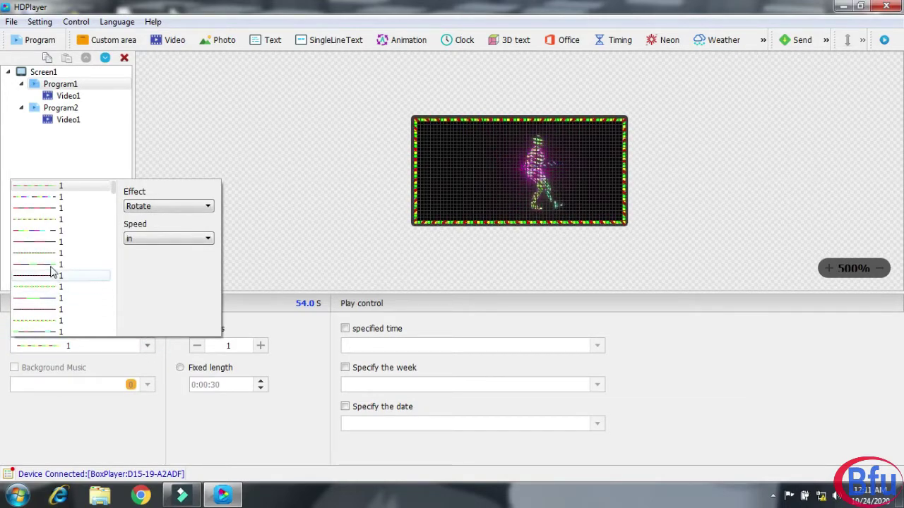
left_click(51, 209)
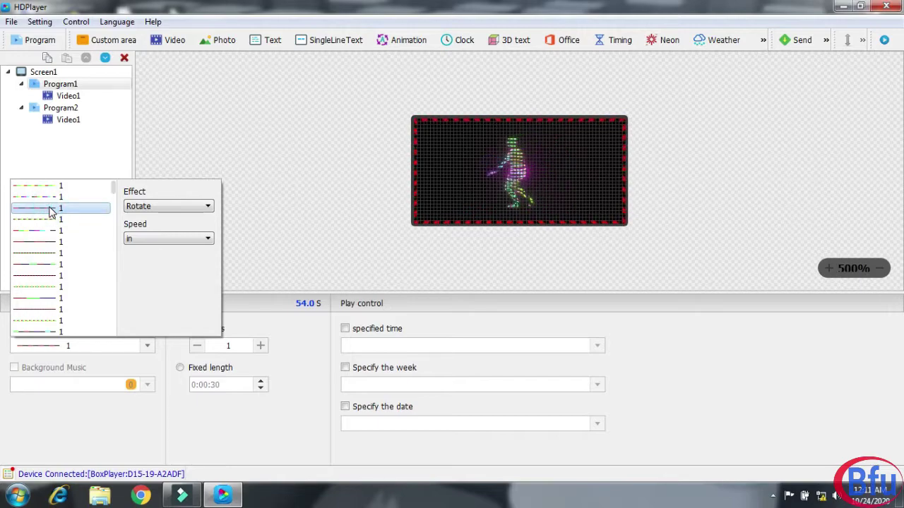
left_click(48, 299)
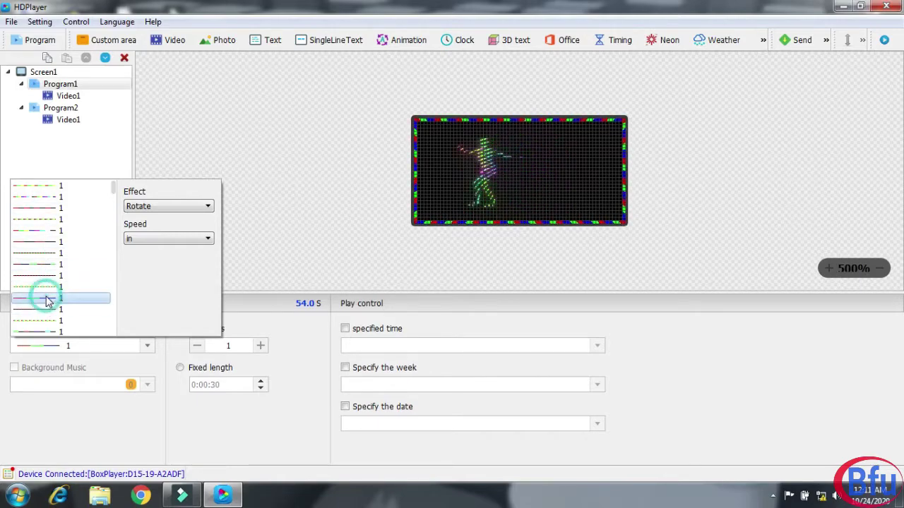
left_click(48, 254)
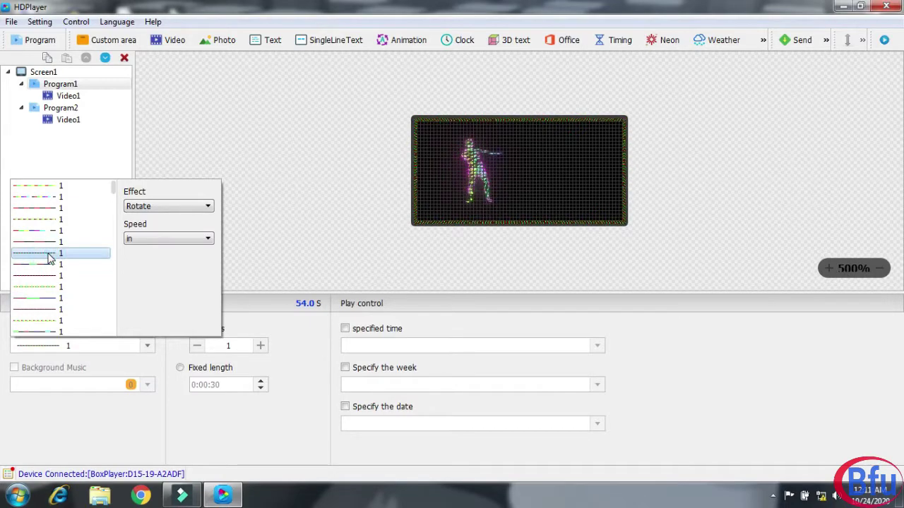
left_click(51, 186)
left_click(197, 206)
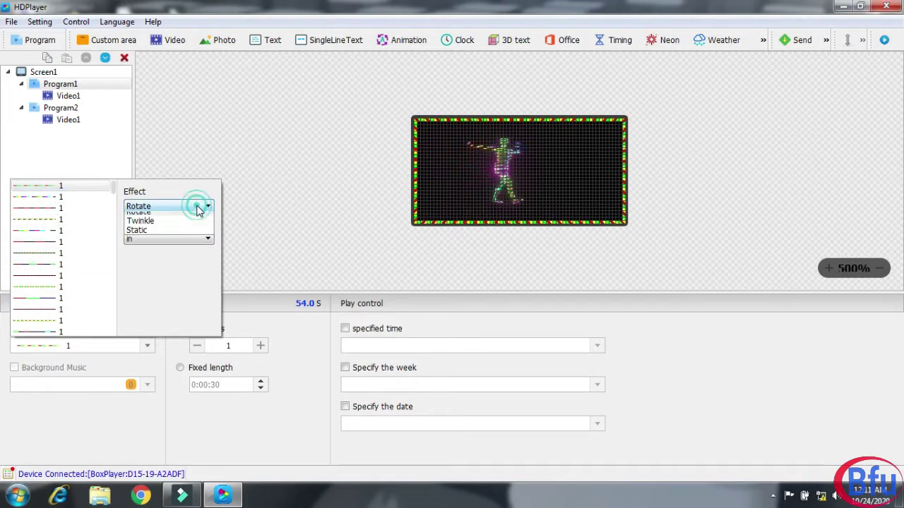
left_click(177, 226)
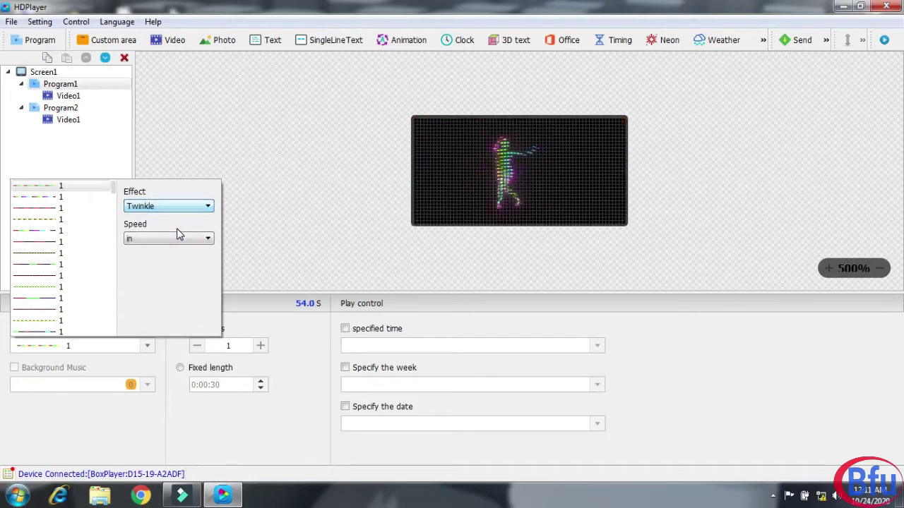
Try the Static effect on the first program's frame, and settle on the Rotate effect.
left_click(187, 207)
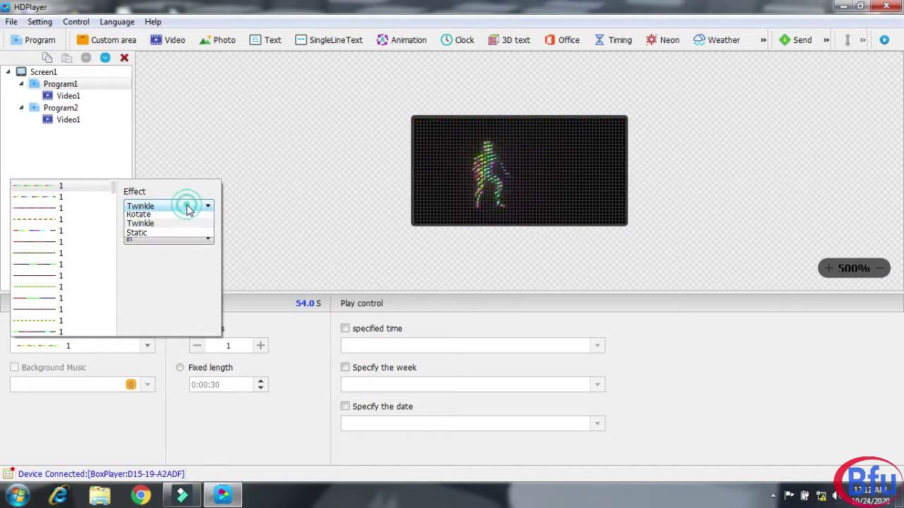
left_click(178, 240)
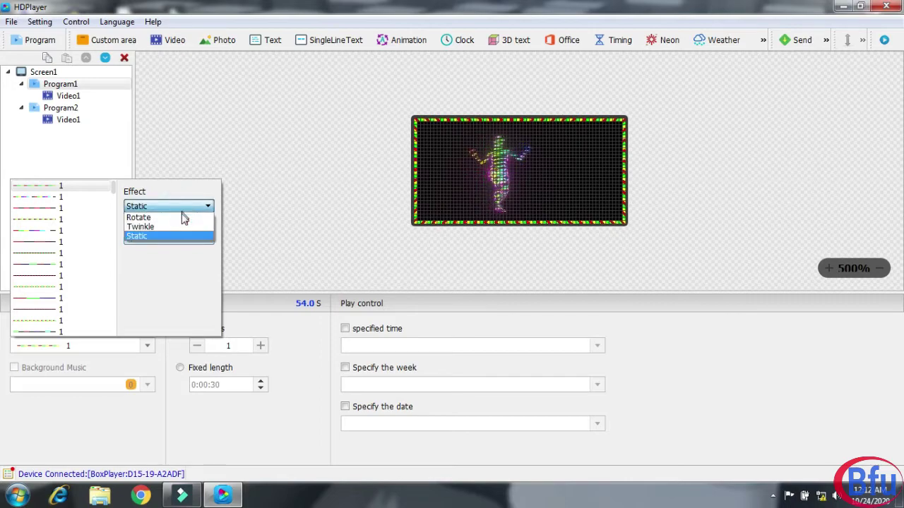
left_click(181, 216)
Try the SLOW and fast speeds on the first program's frame, and return the speed to "in".
left_click(191, 240)
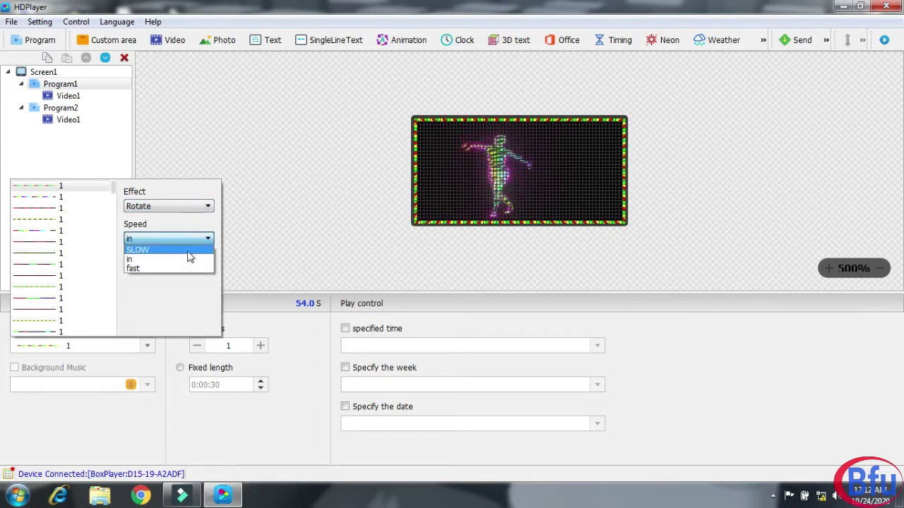
left_click(186, 251)
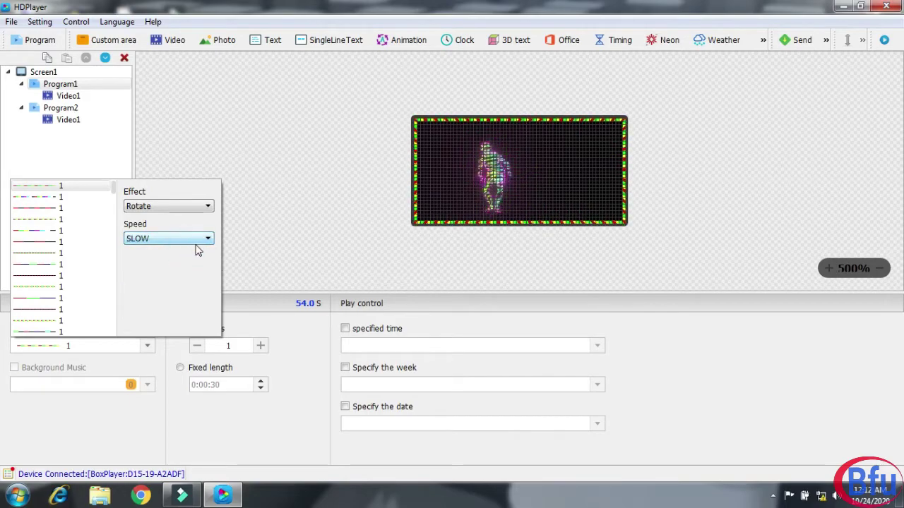
left_click(194, 239)
left_click(183, 272)
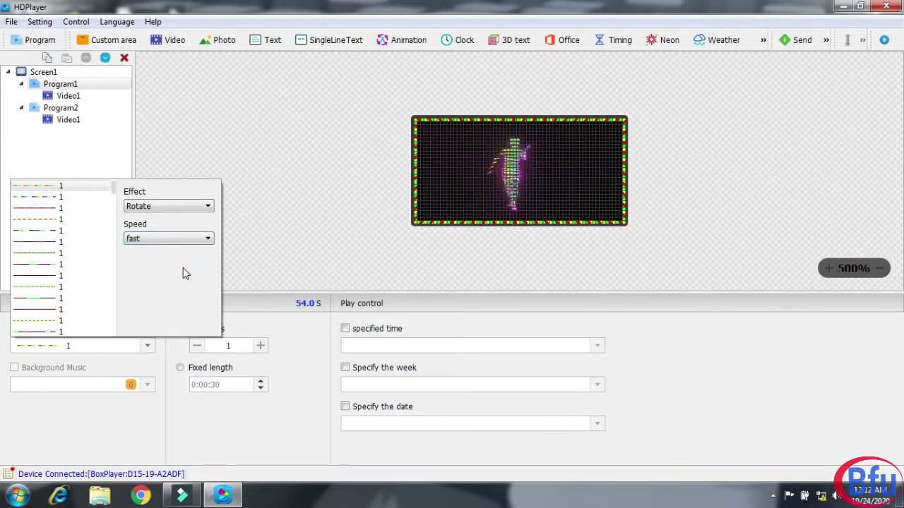
left_click(187, 242)
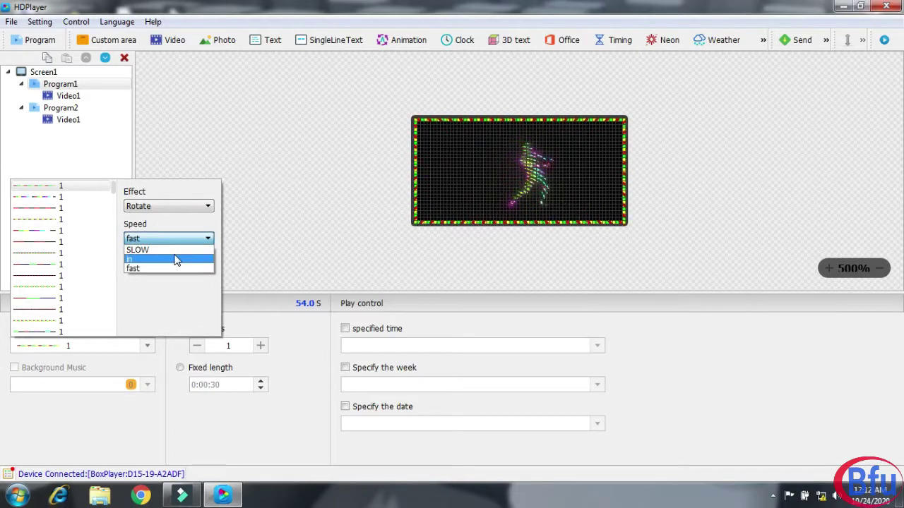
left_click(177, 261)
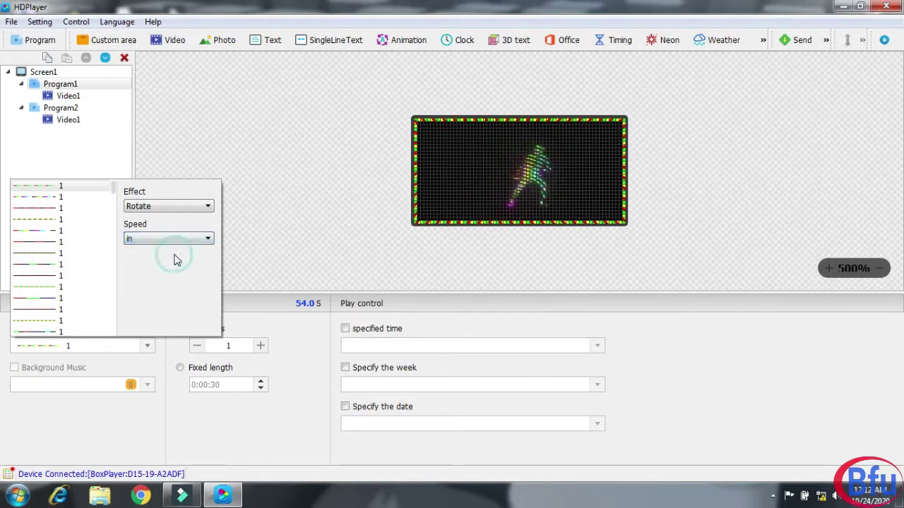
left_click(253, 252)
Enable the frame on the second program and give it the eleventh border pattern, in red, green and blue.
left_click(67, 120)
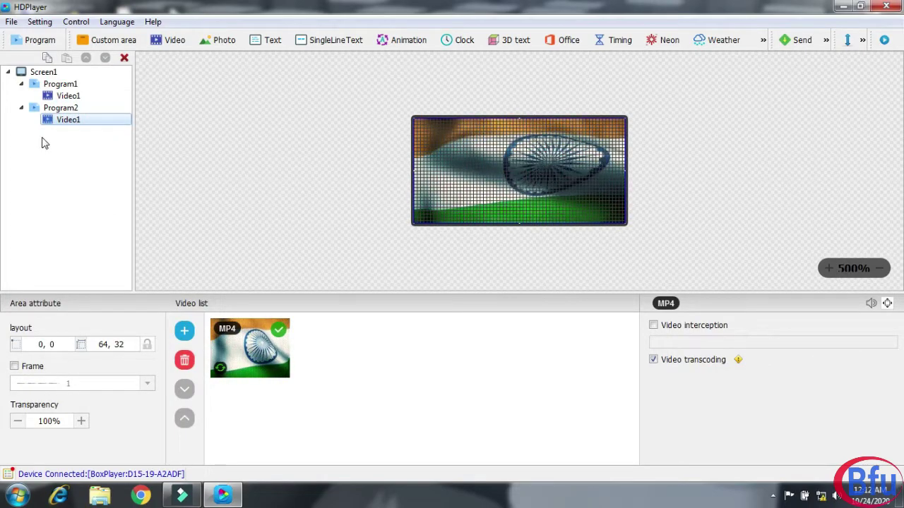
left_click(60, 107)
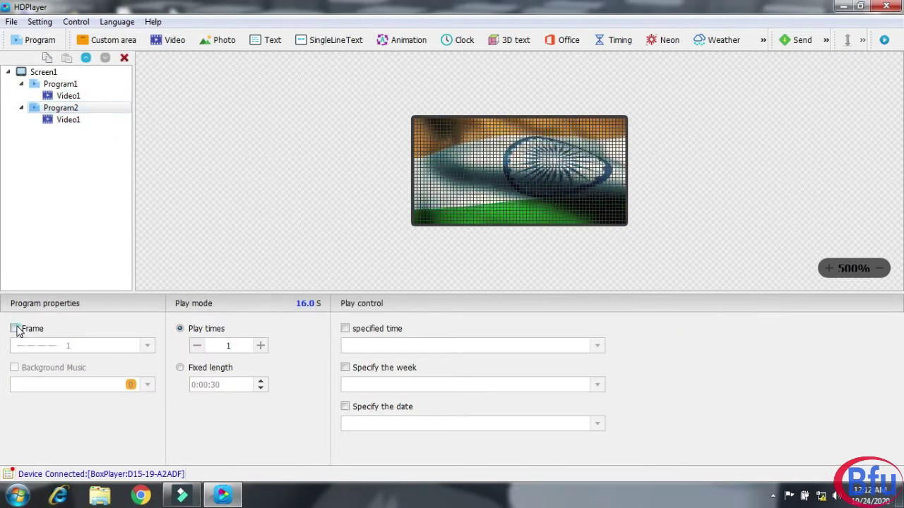
left_click(27, 329)
left_click(147, 345)
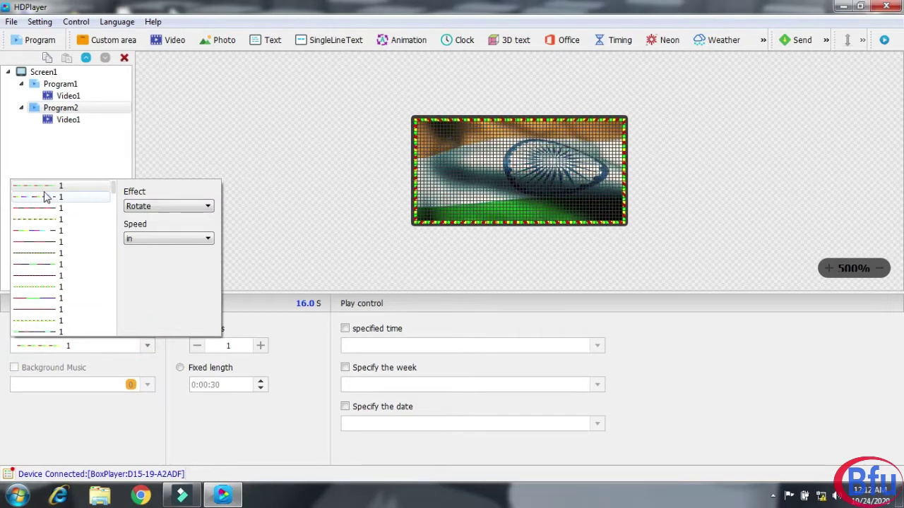
left_click(45, 298)
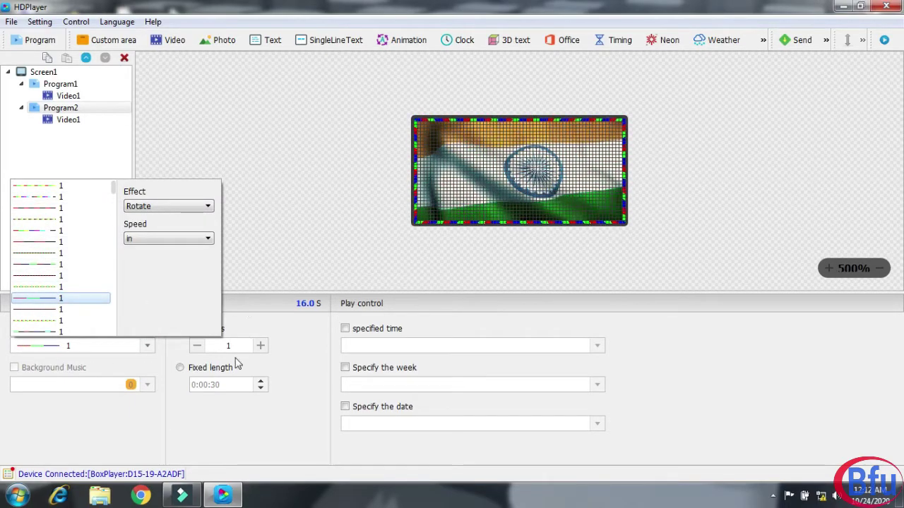
left_click(257, 336)
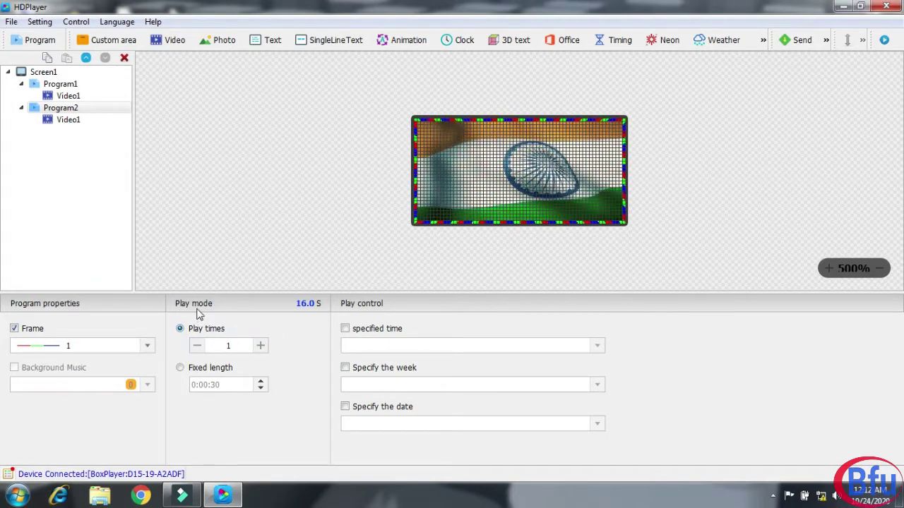
Try a play count of 2 for the first program and set it back to 1.
left_click(65, 98)
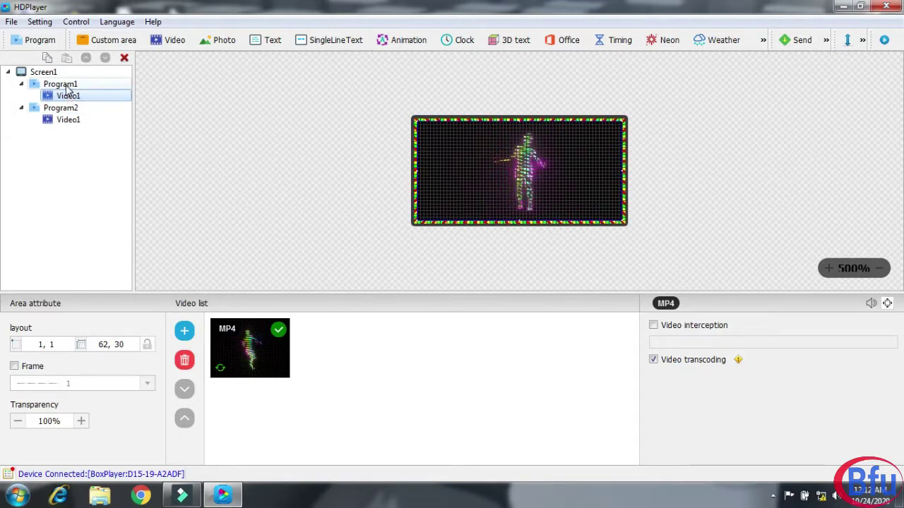
left_click(64, 85)
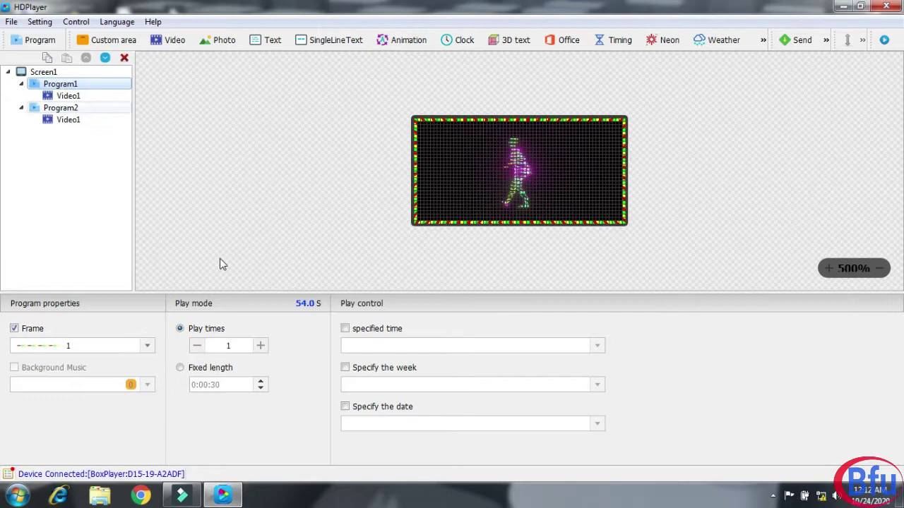
left_click(260, 346)
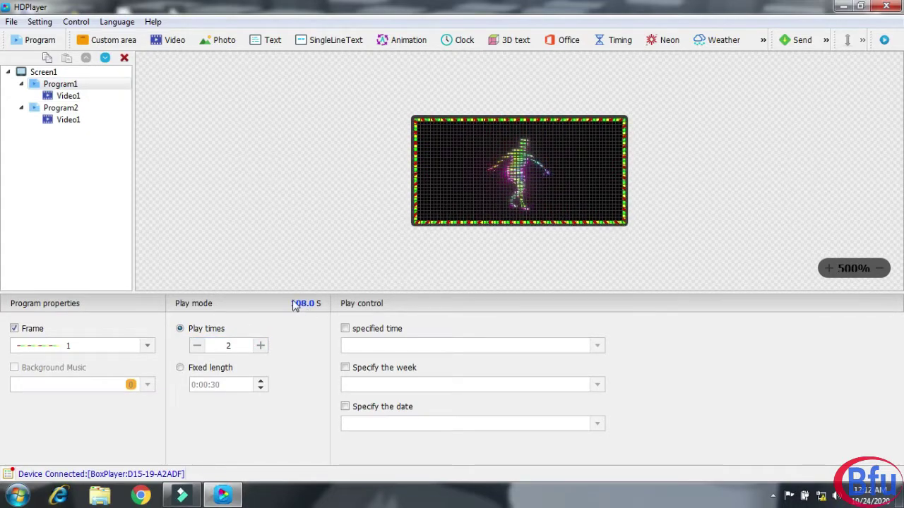
left_click(197, 346)
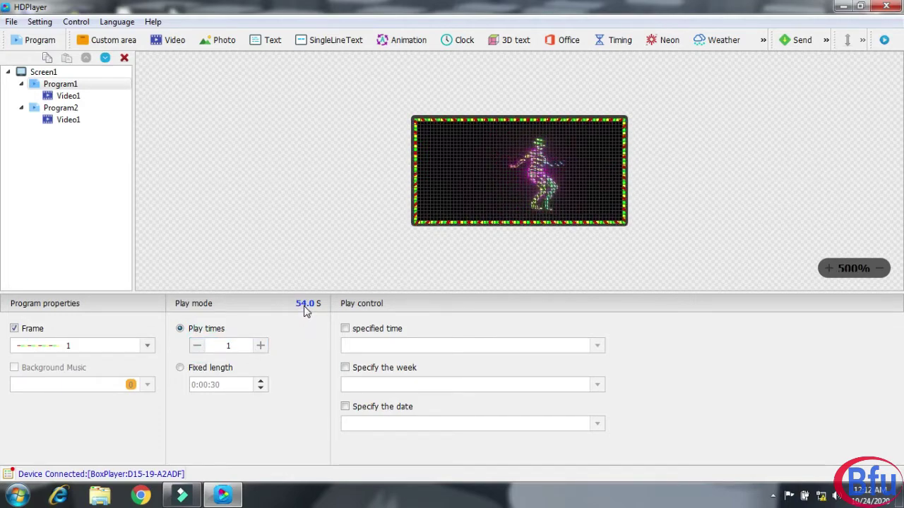
left_click(260, 346)
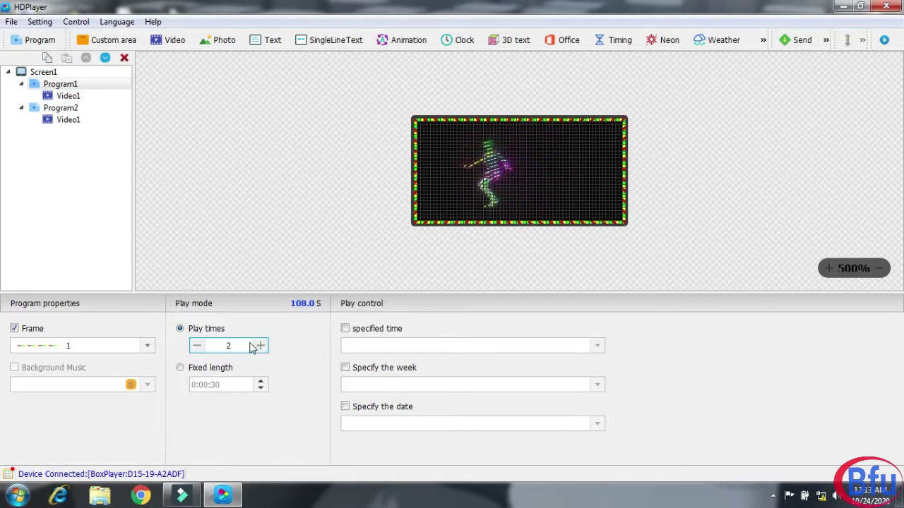
left_click(198, 346)
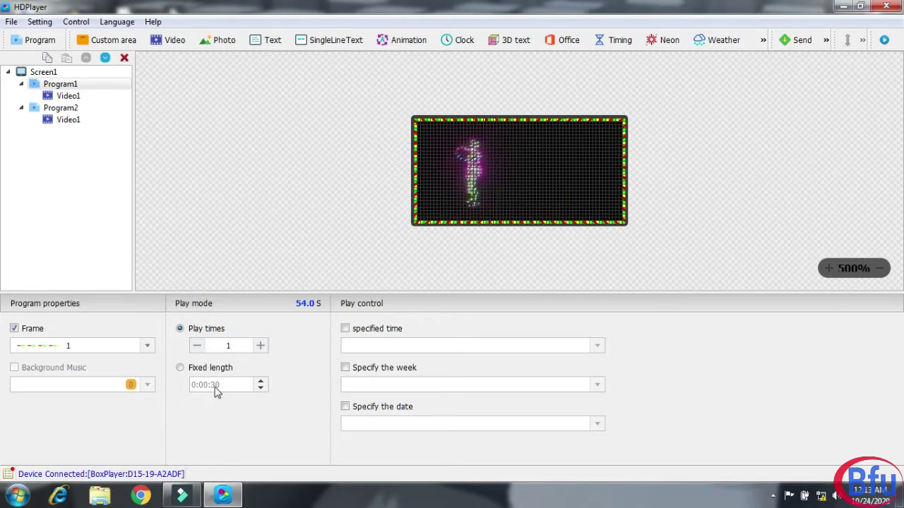
Try a fixed play length of 3:00:30 for the first program, reset it to 0:00:30 and return to Play times mode.
left_click(262, 381)
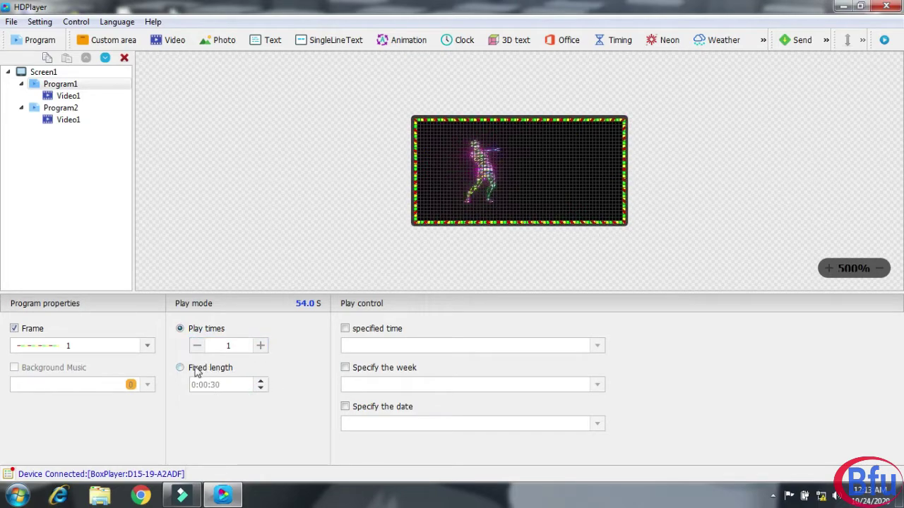
left_click(198, 369)
left_click(261, 382)
left_click(260, 382)
left_click(260, 382)
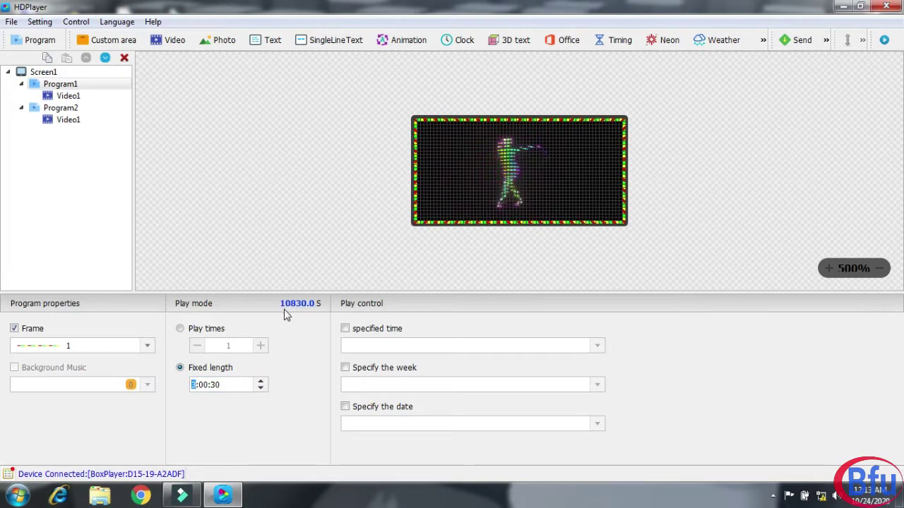
left_click(260, 388)
left_click(260, 388)
left_click(261, 388)
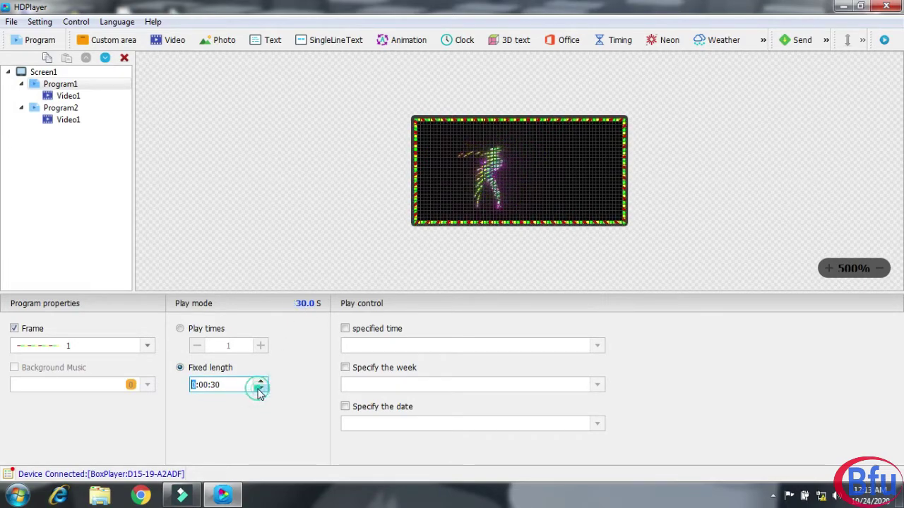
left_click(180, 368)
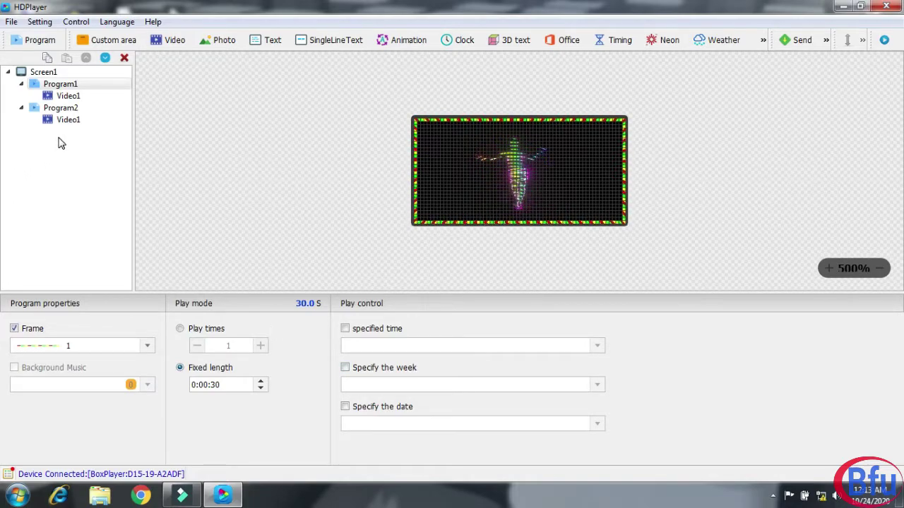
left_click(181, 330)
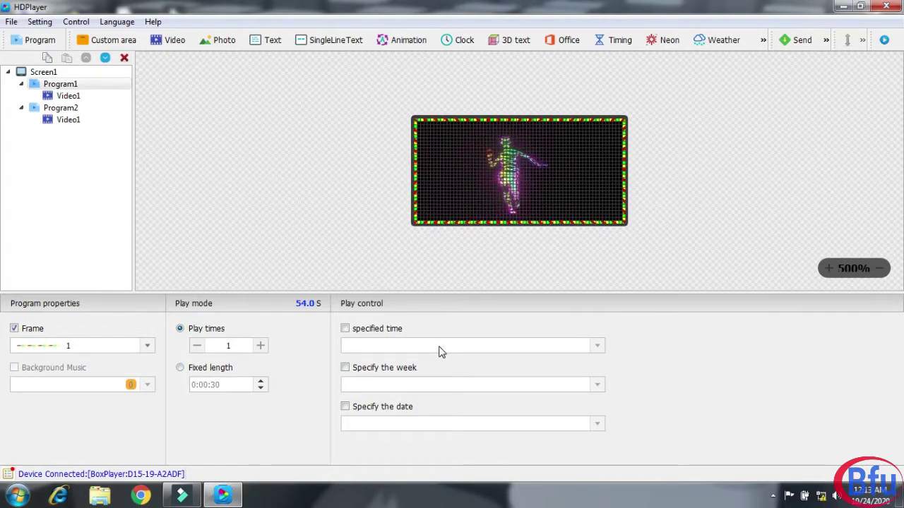
Try the specified time control on the first program by adding a start and end time entry, and remove it again.
left_click(345, 329)
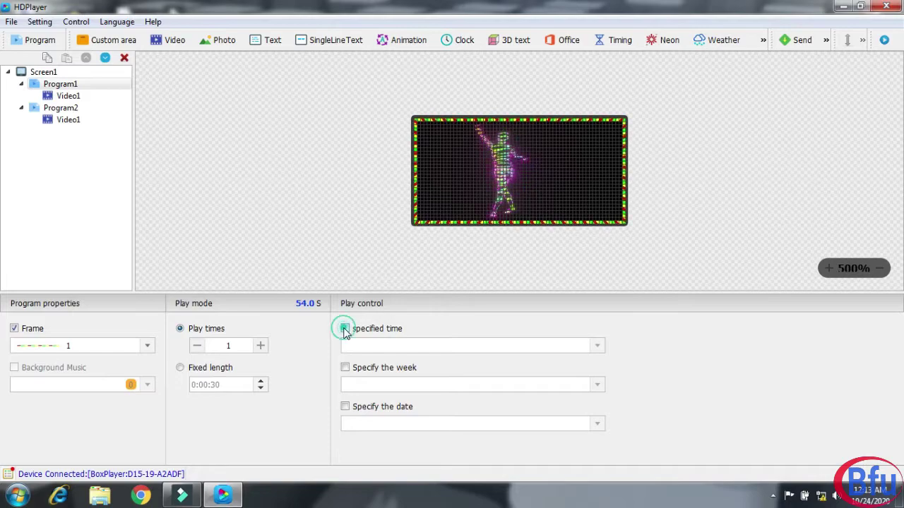
left_click(596, 346)
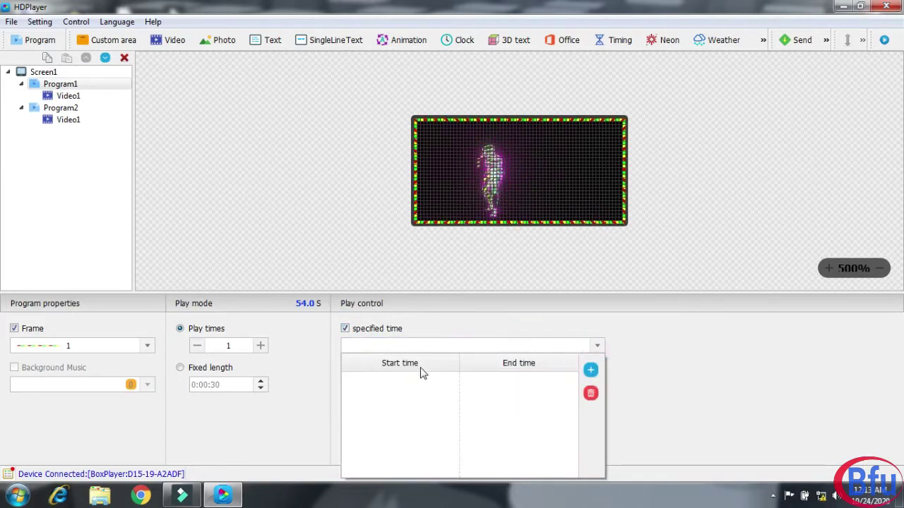
left_click(590, 370)
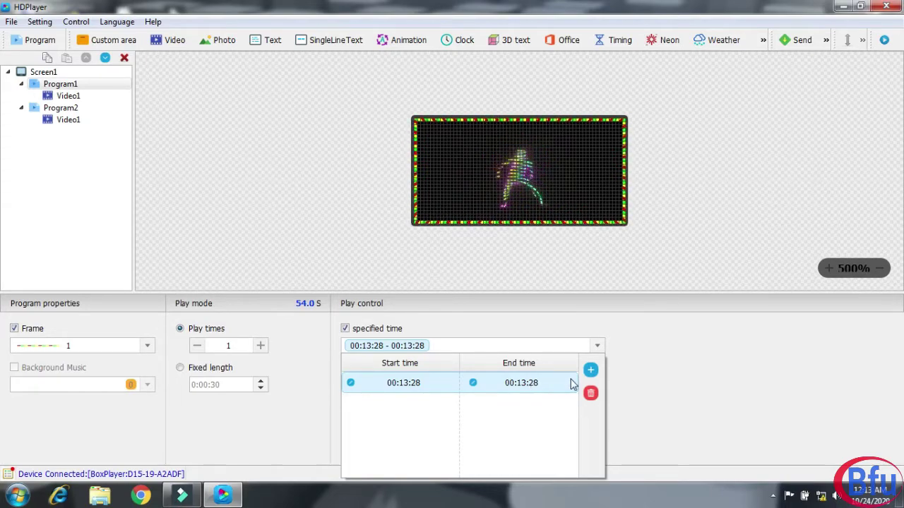
left_click(591, 395)
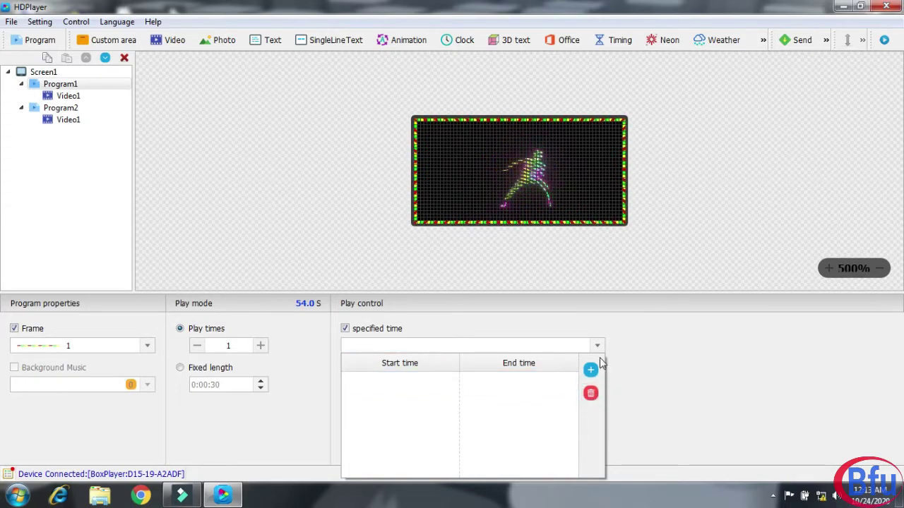
left_click(626, 349)
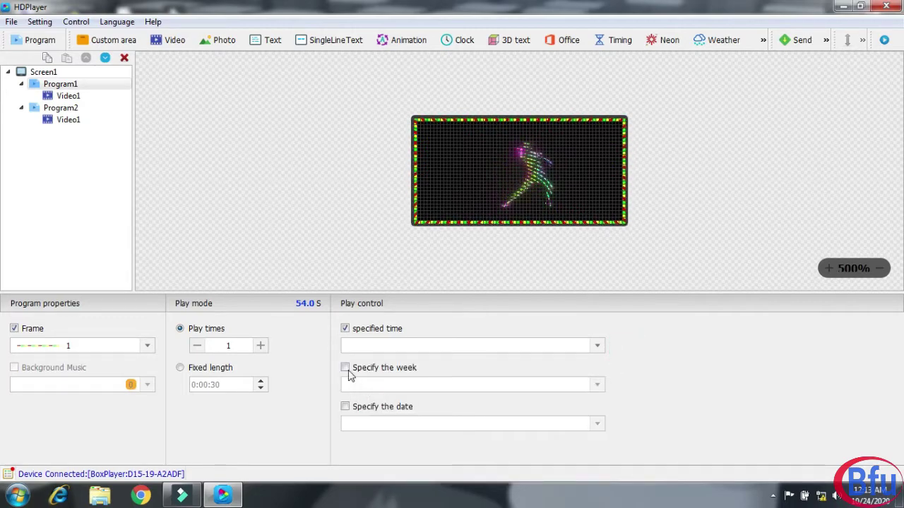
left_click(344, 329)
Turn on the first program's weekday play control, view the list of days and turn the control off again.
left_click(345, 370)
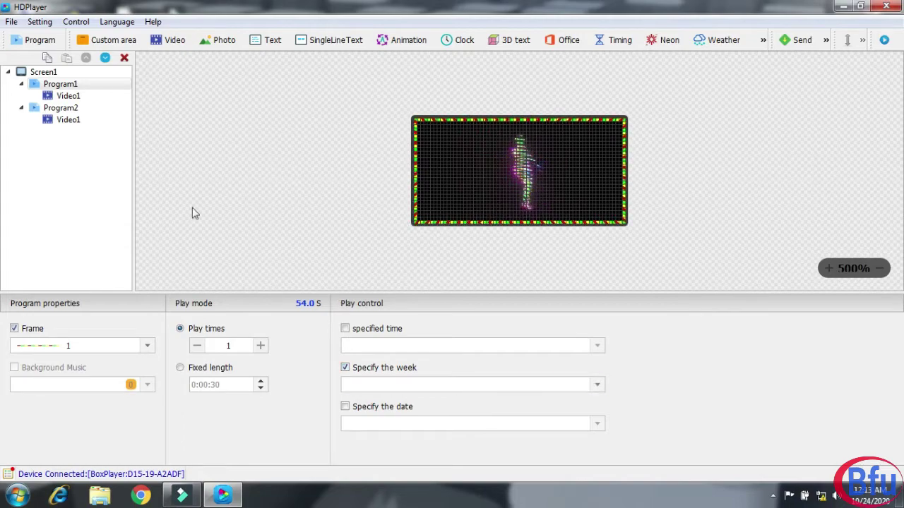
left_click(69, 86)
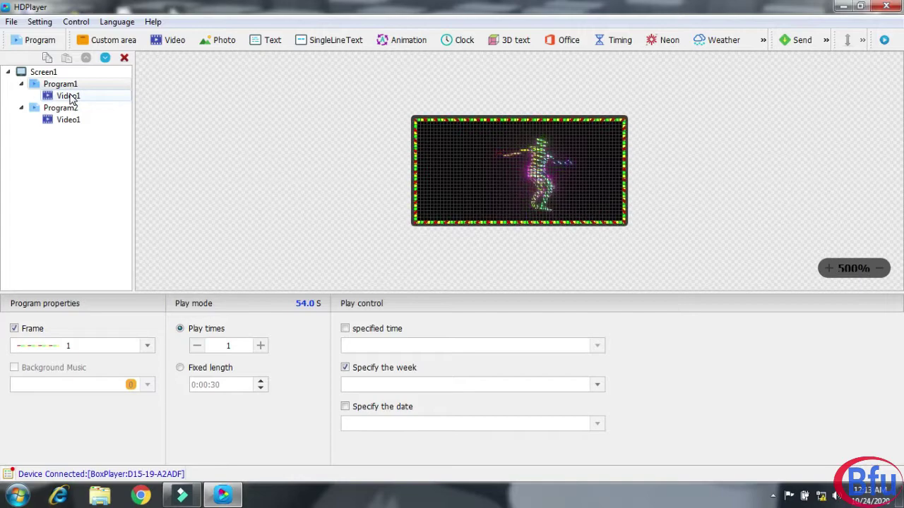
left_click(598, 385)
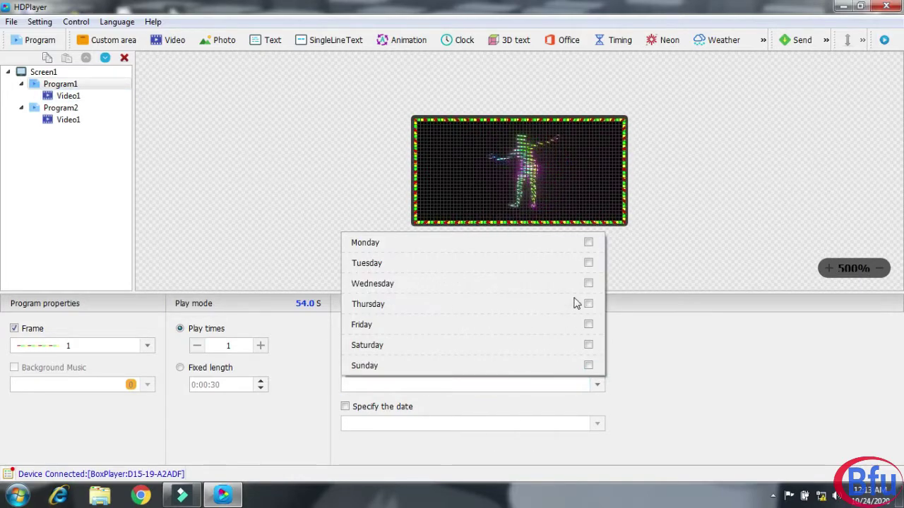
left_click(654, 329)
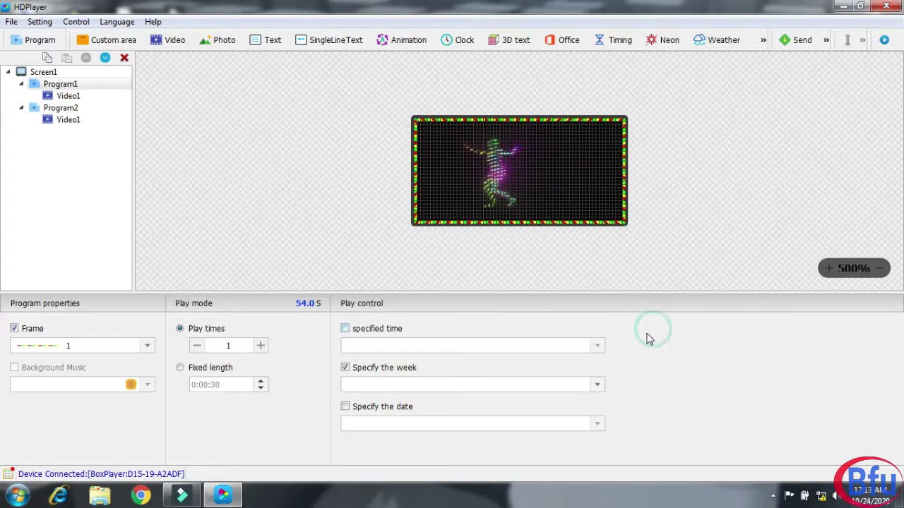
left_click(346, 369)
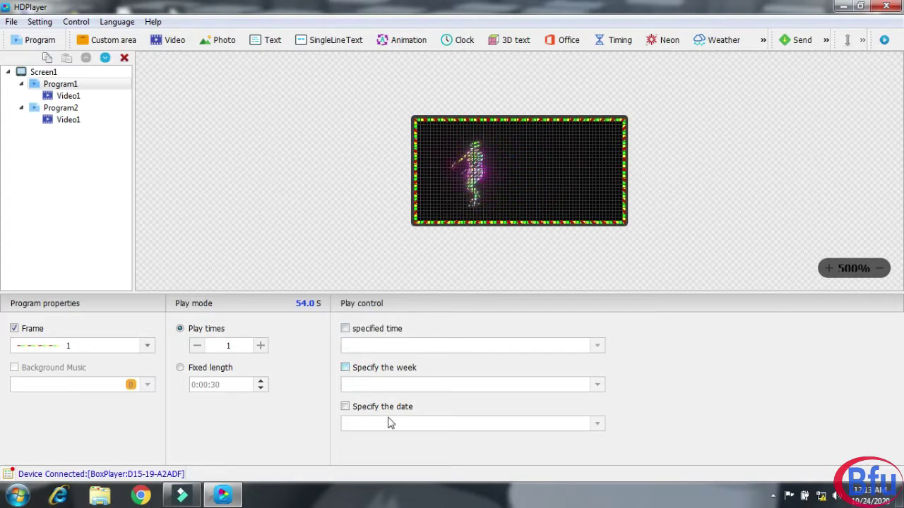
Turn on the first program's date control, add a start and end date entry and remove that entry again.
left_click(596, 426)
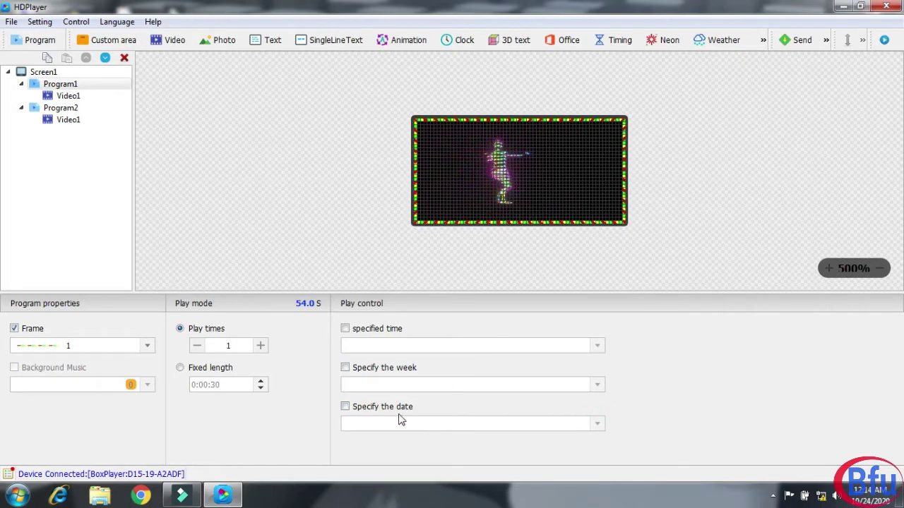
left_click(345, 407)
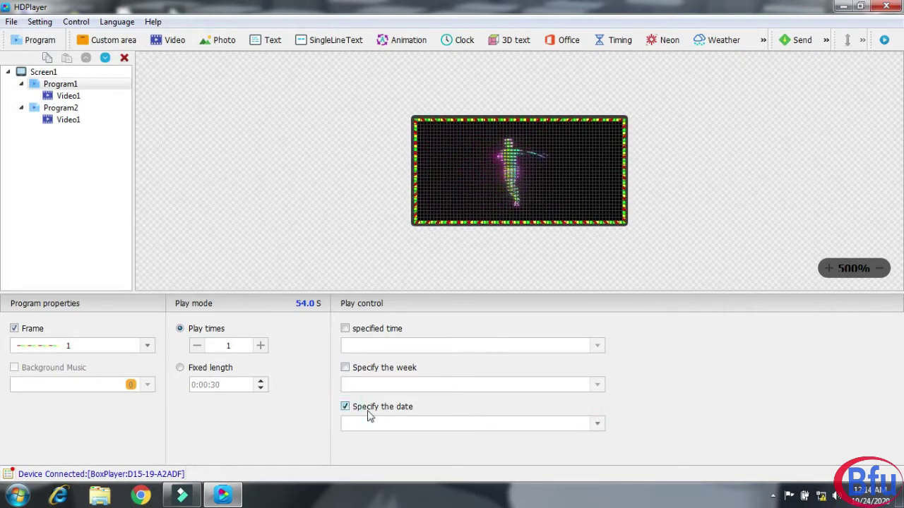
left_click(597, 424)
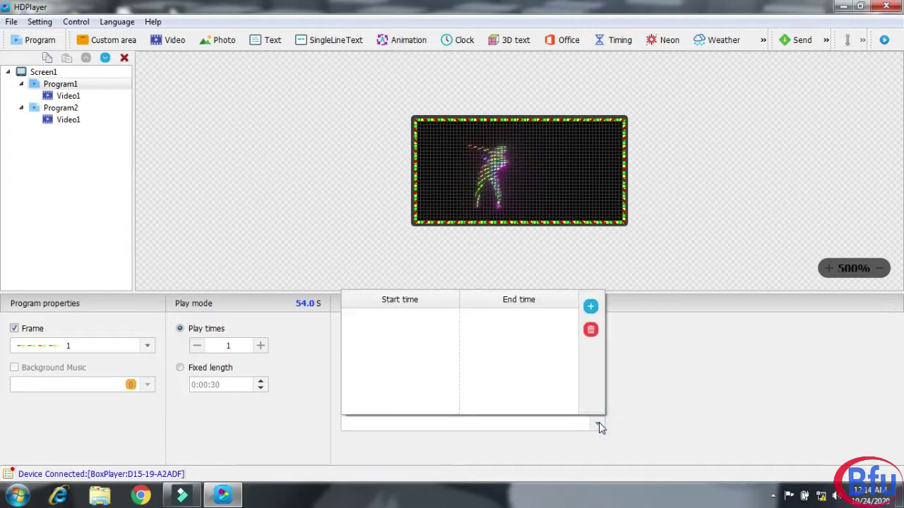
left_click(590, 308)
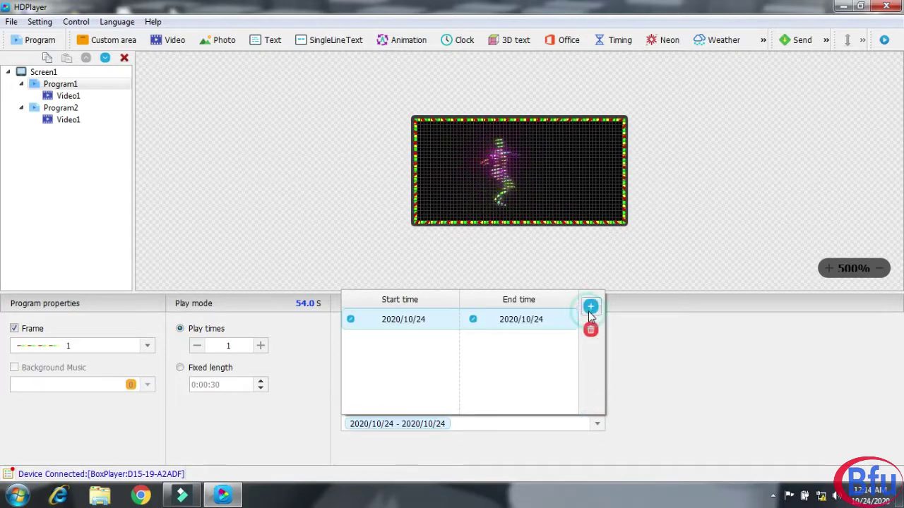
left_click(350, 320)
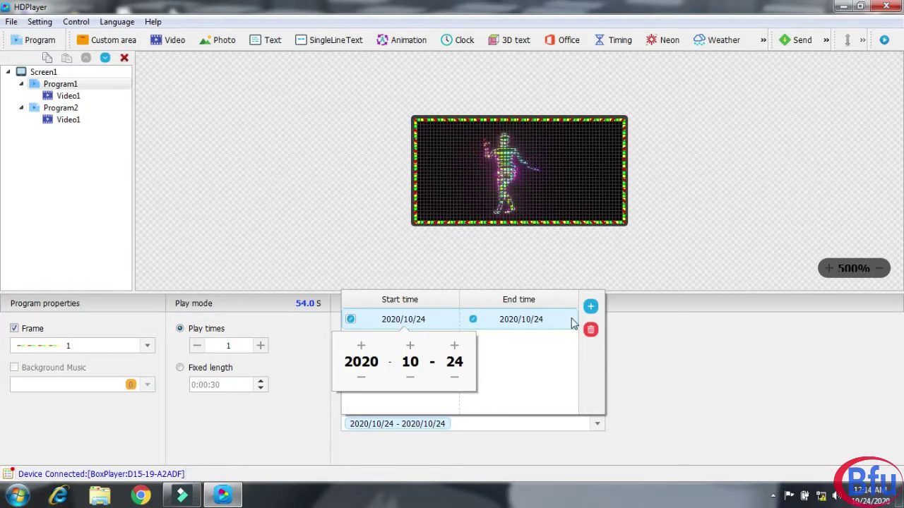
left_click(661, 367)
left_click(591, 329)
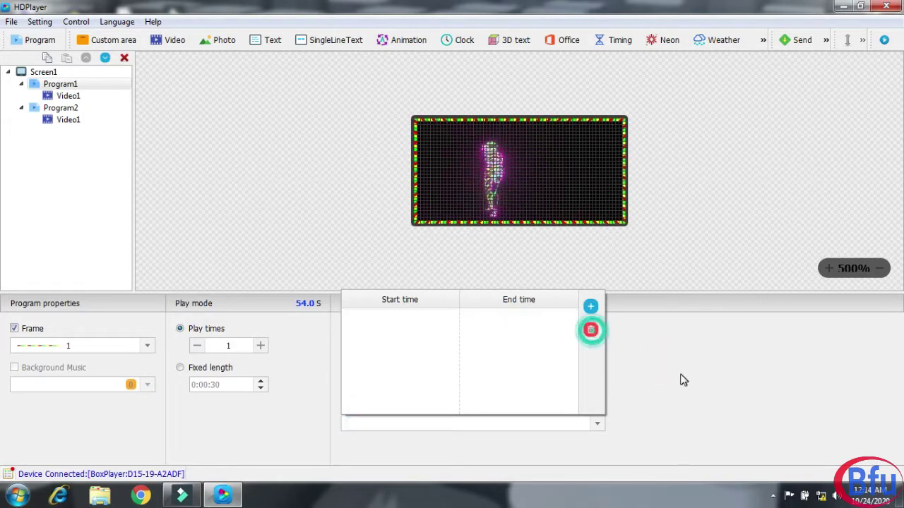
left_click(681, 378)
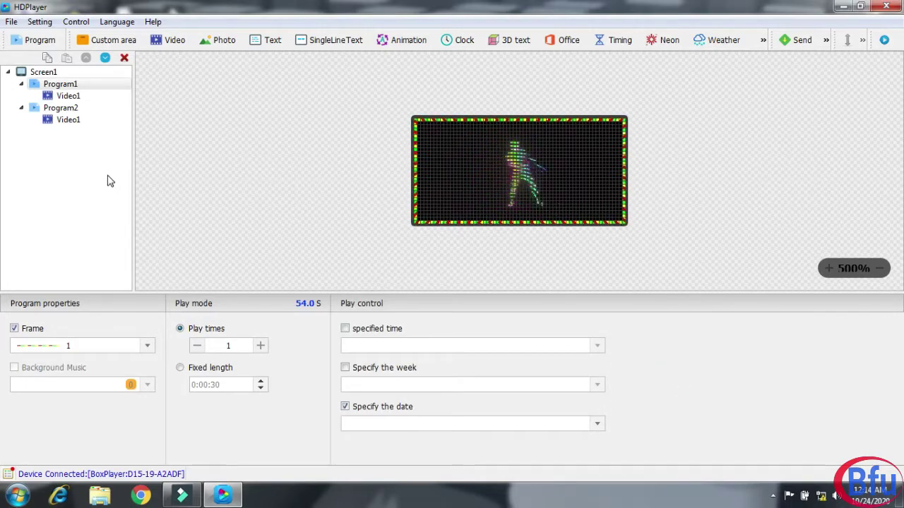
Add an empty program directly after the first program and delete it again.
left_click(45, 41)
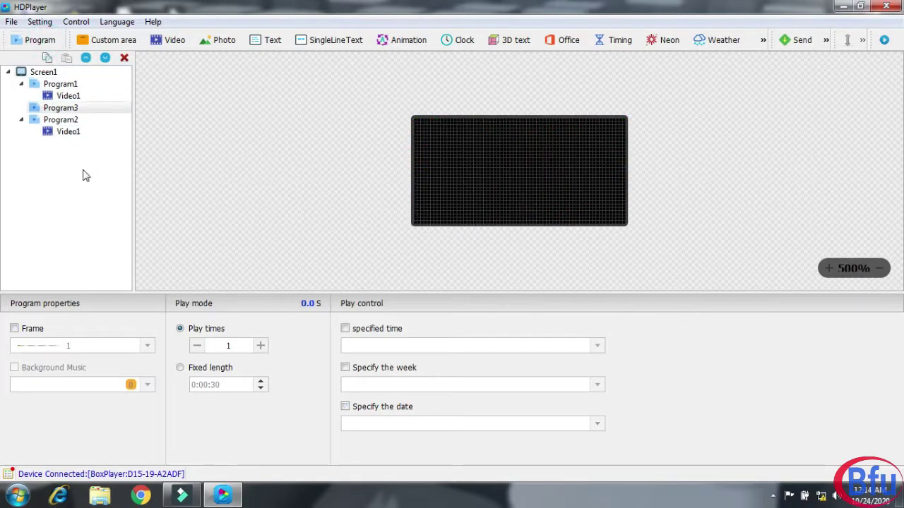
right_click(71, 108)
left_click(102, 132)
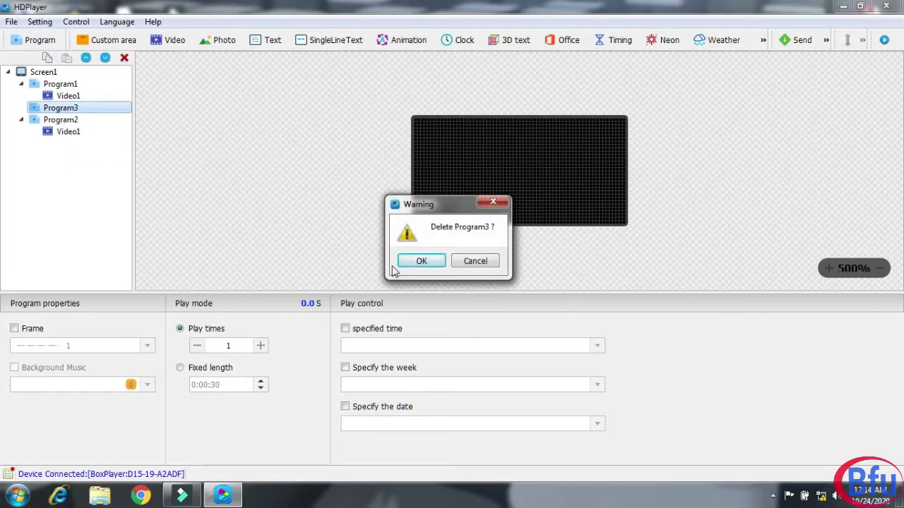
left_click(418, 261)
Add an empty program after the second program and delete it again.
left_click(73, 121)
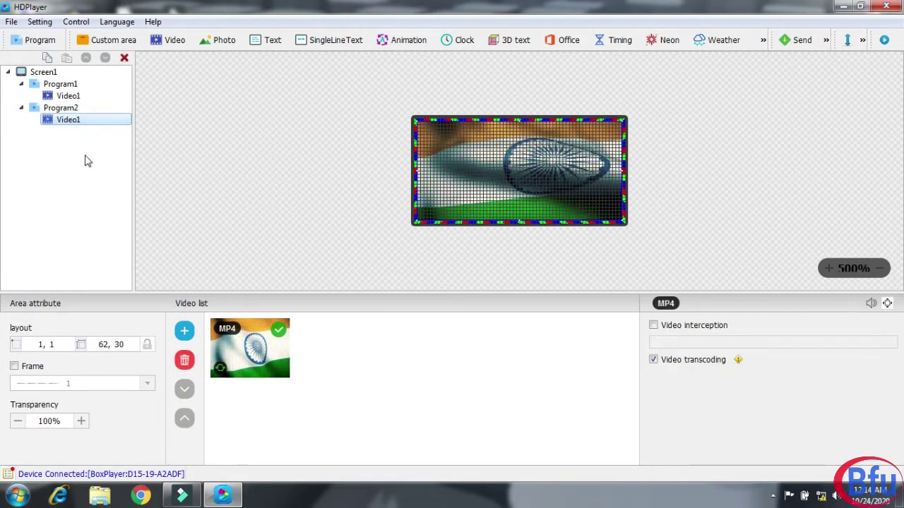
left_click(42, 43)
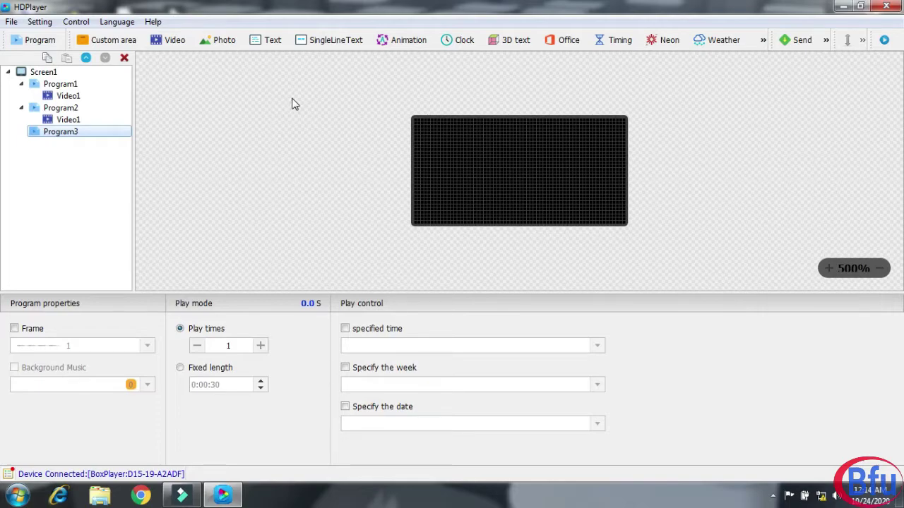
right_click(102, 134)
left_click(129, 148)
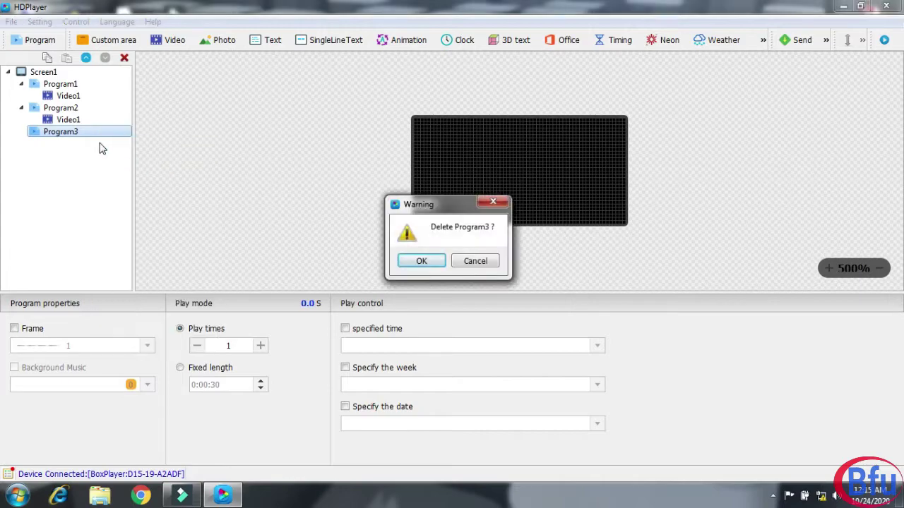
left_click(415, 262)
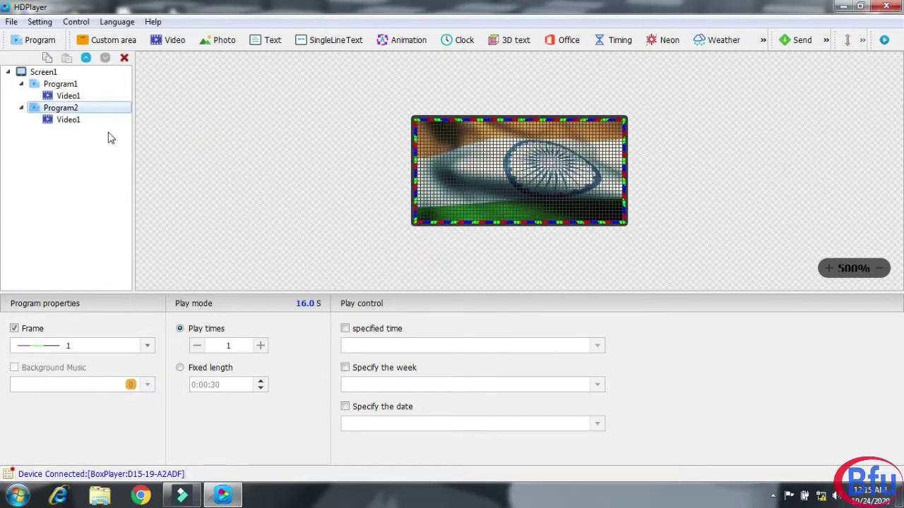
Add a single-line text area to the second program and resize it to about 61 x 12 at position 1, 9.
left_click(72, 122)
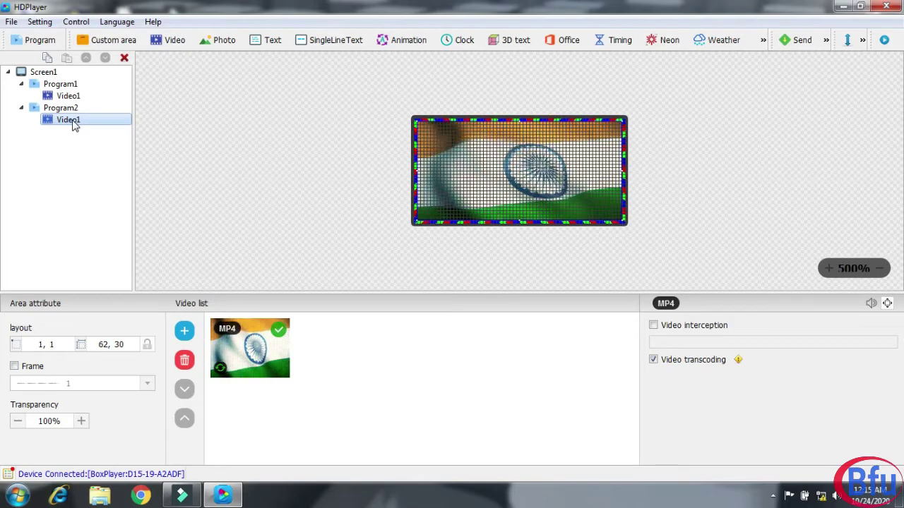
left_click(330, 40)
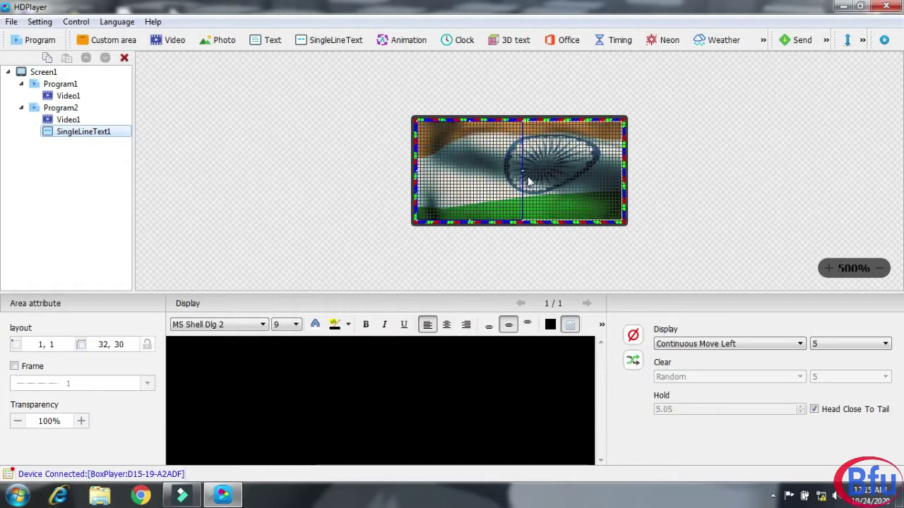
left_click_drag(523, 173, 614, 171)
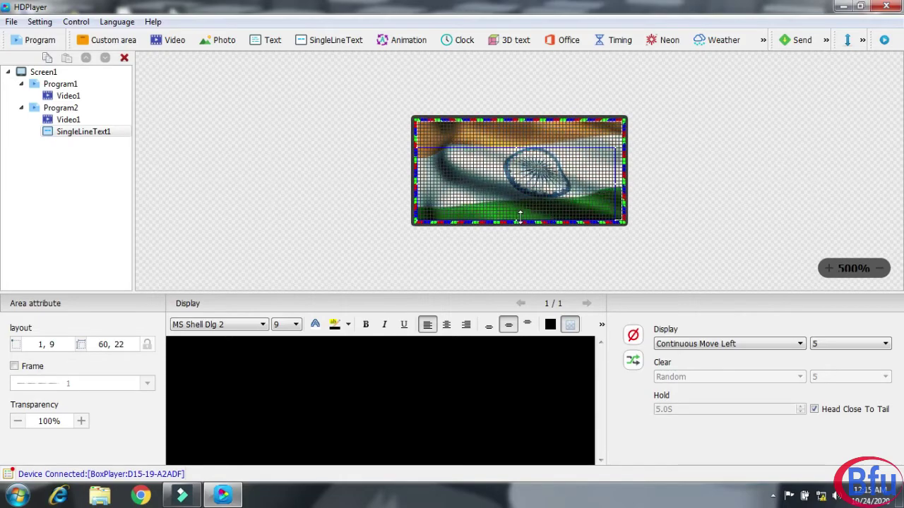
left_click_drag(519, 212, 519, 189)
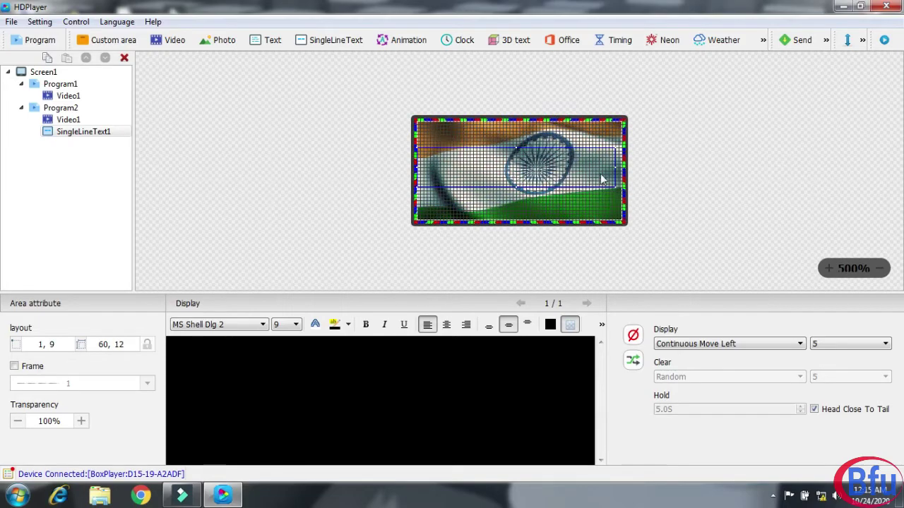
left_click_drag(618, 166, 620, 167)
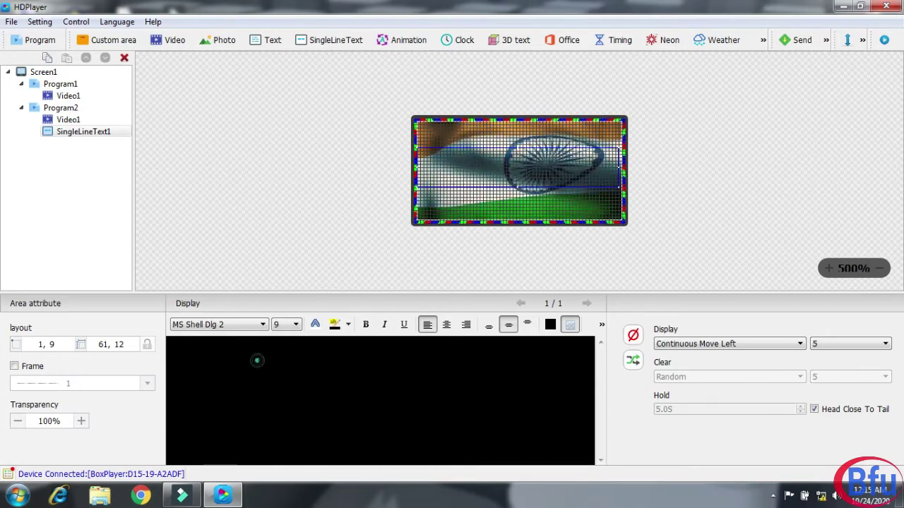
Enter HELLO in the single-line text area and centre it horizontally.
left_click(257, 360)
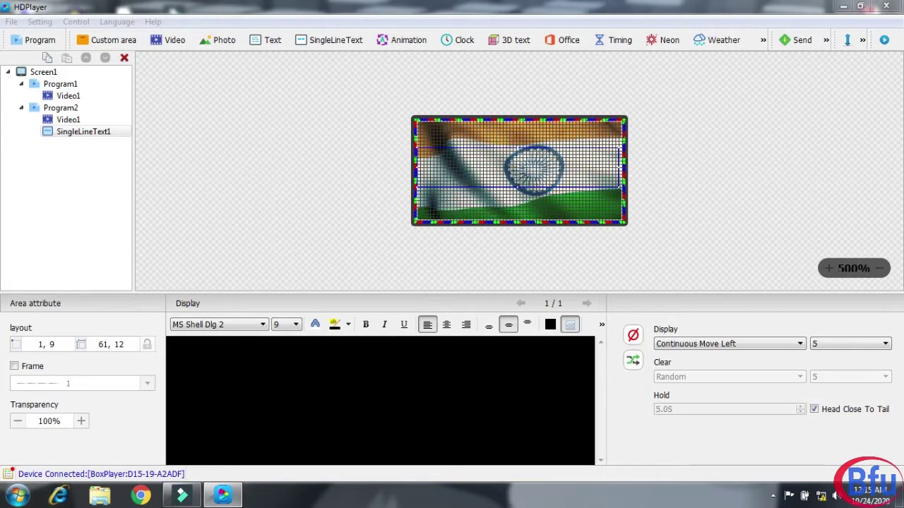
type("HELLO")
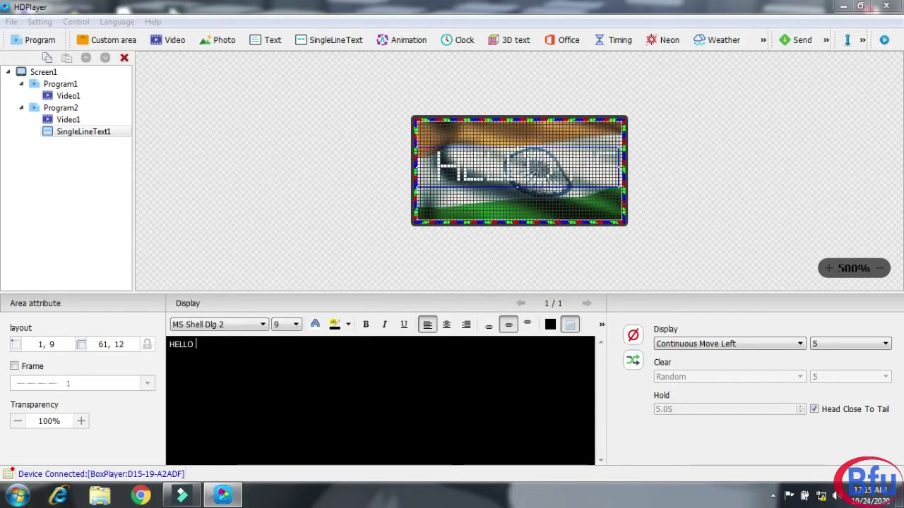
left_click_drag(205, 351, 173, 353)
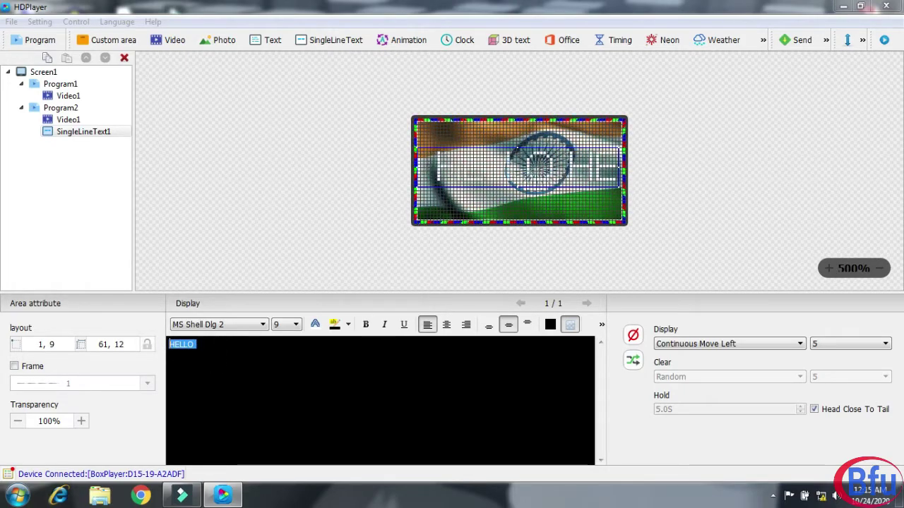
left_click(446, 324)
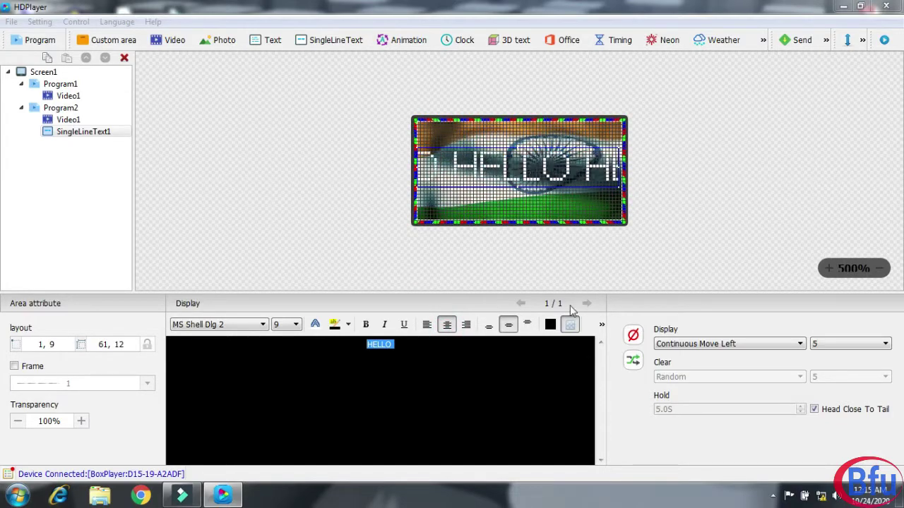
Colour the HELLO text deep pink and set its display effect speed to 9 slow.
left_click(316, 325)
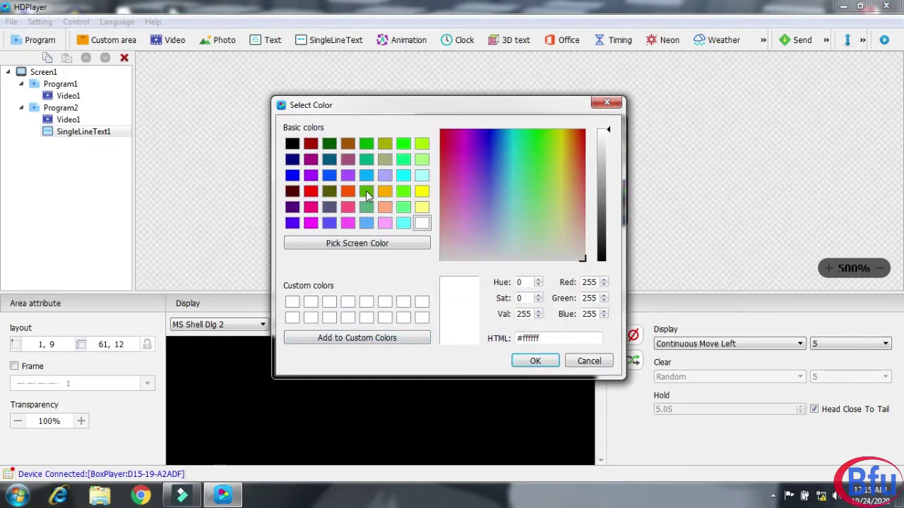
left_click(311, 207)
left_click(538, 362)
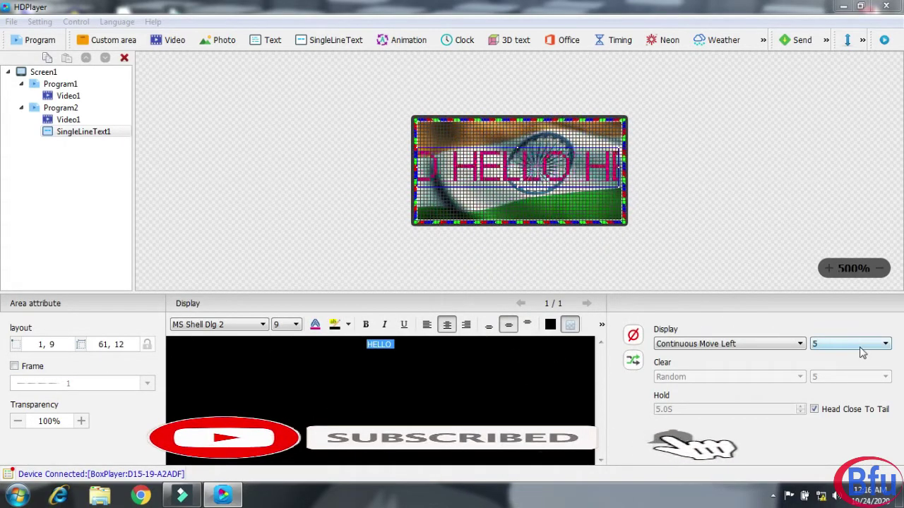
left_click(887, 345)
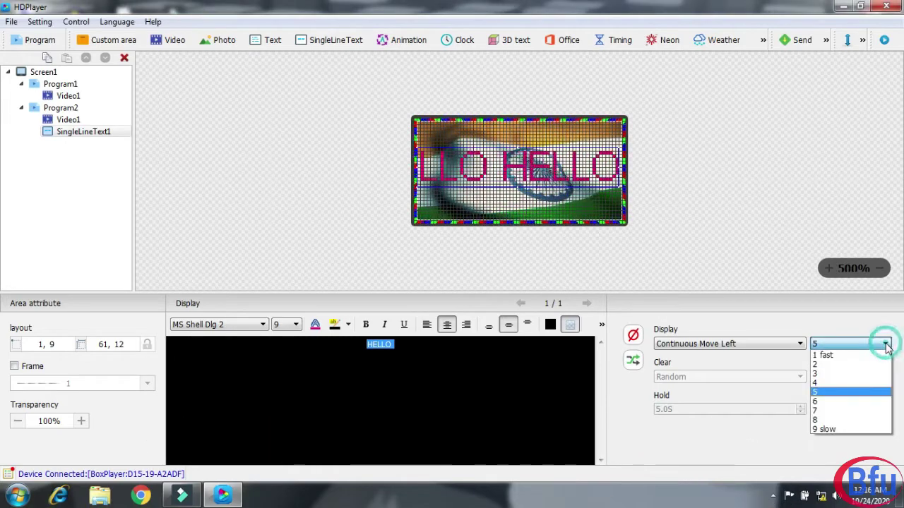
left_click(844, 428)
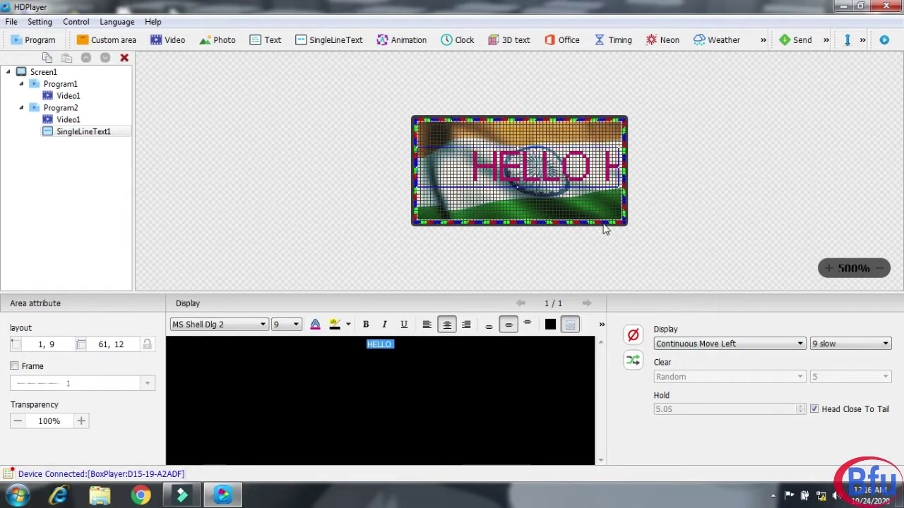
Try the Continuous Move Right, Immediate Show and Move Left display effects on the HELLO text, and return to Continuous Move Left.
left_click(756, 350)
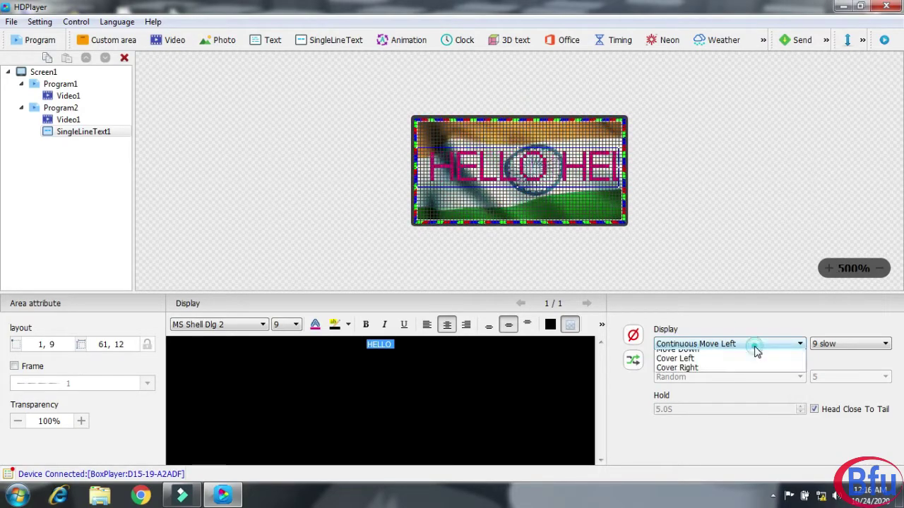
left_click(753, 364)
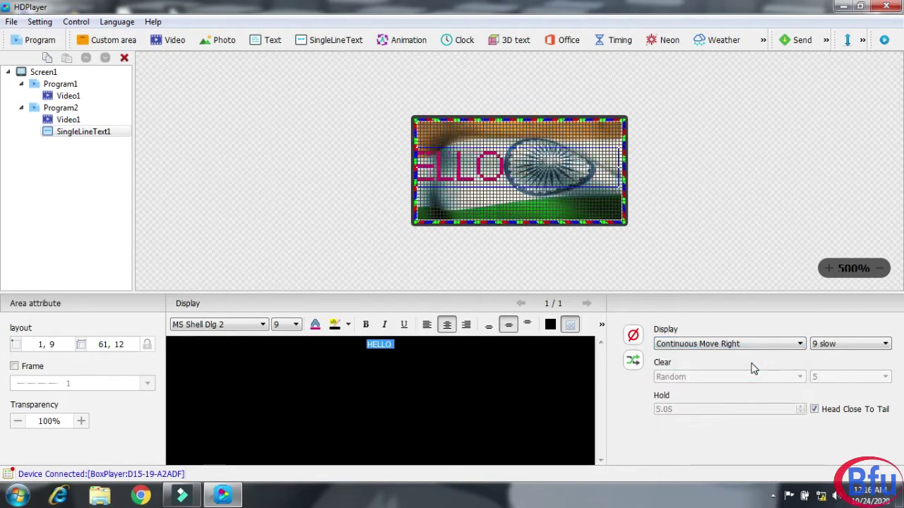
left_click(779, 344)
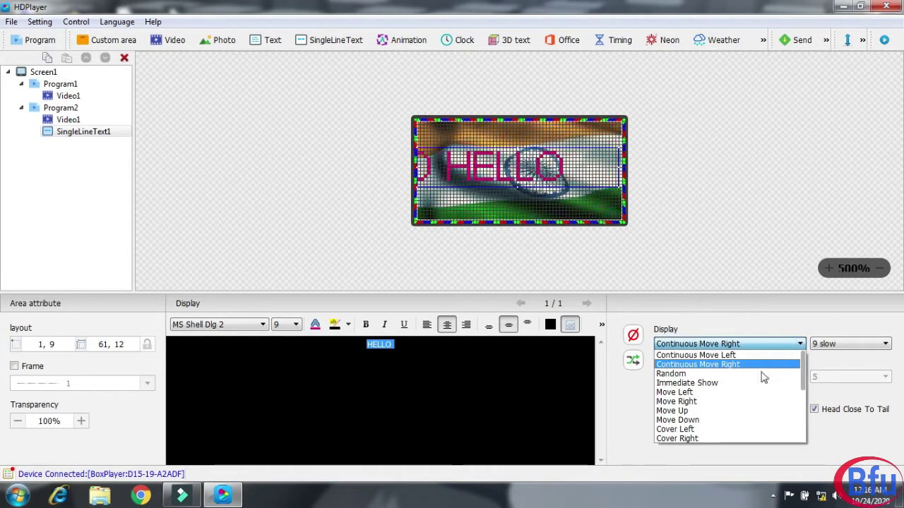
left_click(740, 383)
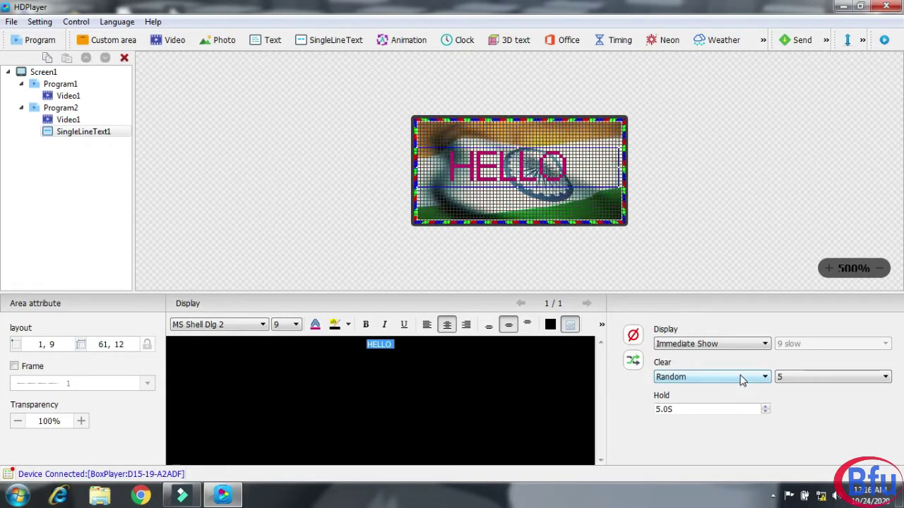
left_click(750, 345)
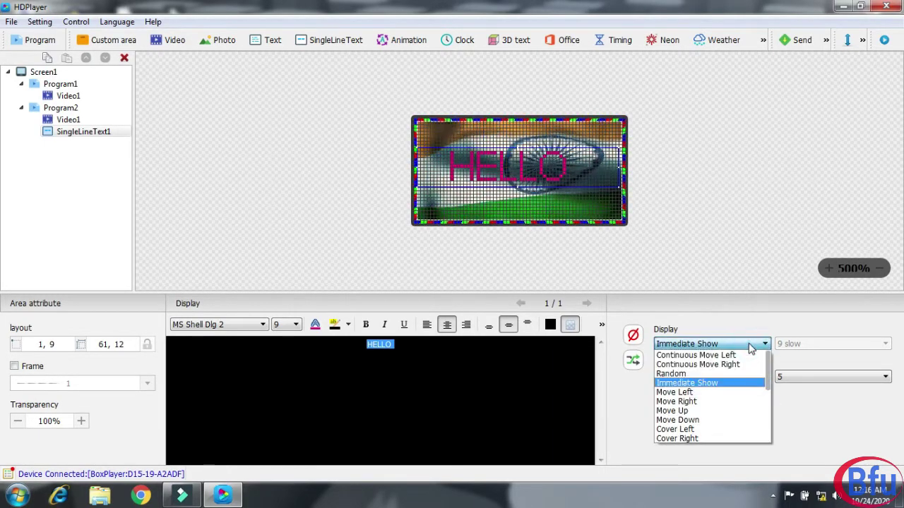
left_click(730, 394)
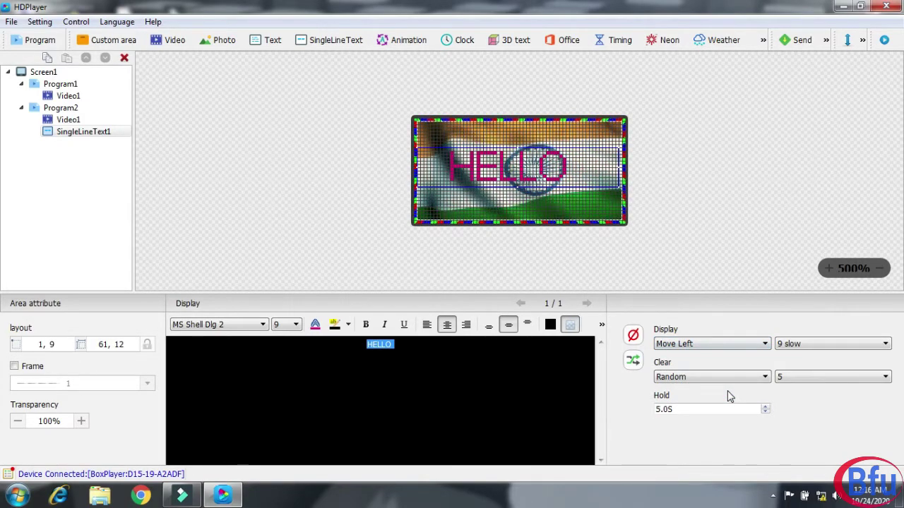
left_click(764, 344)
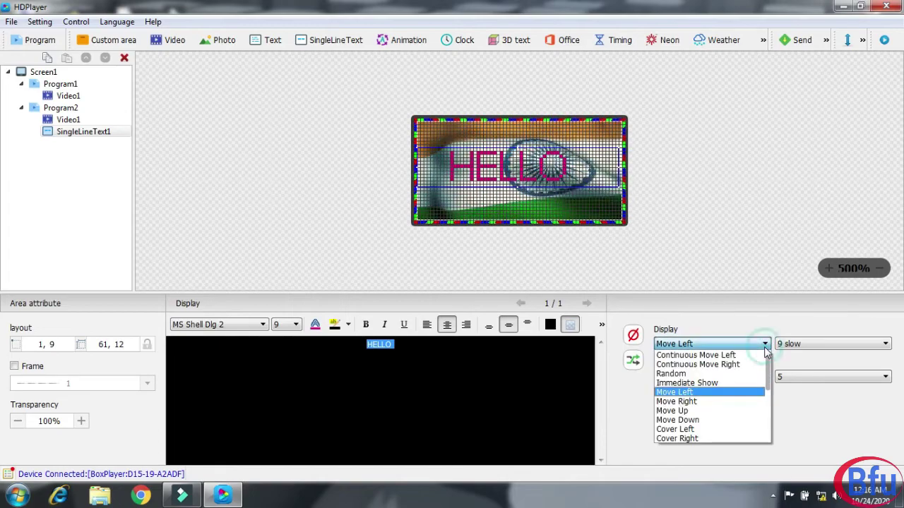
left_click(760, 355)
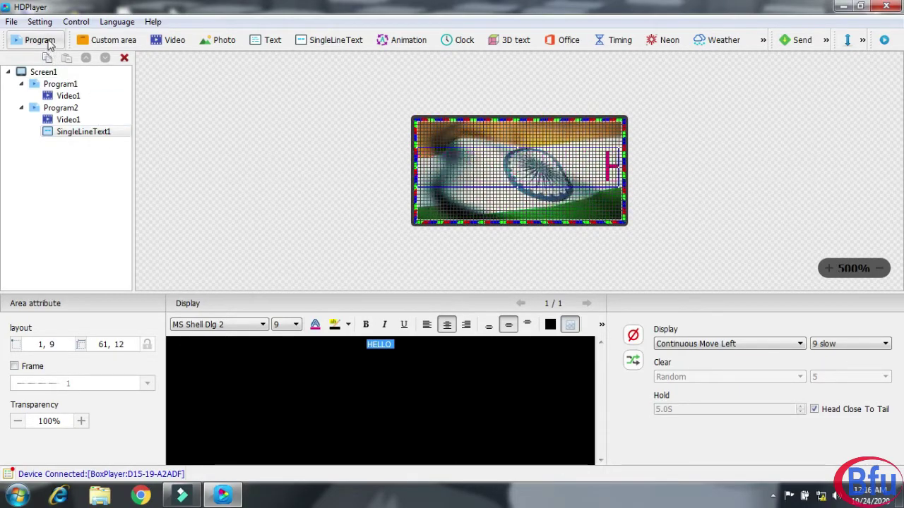
left_click(71, 132)
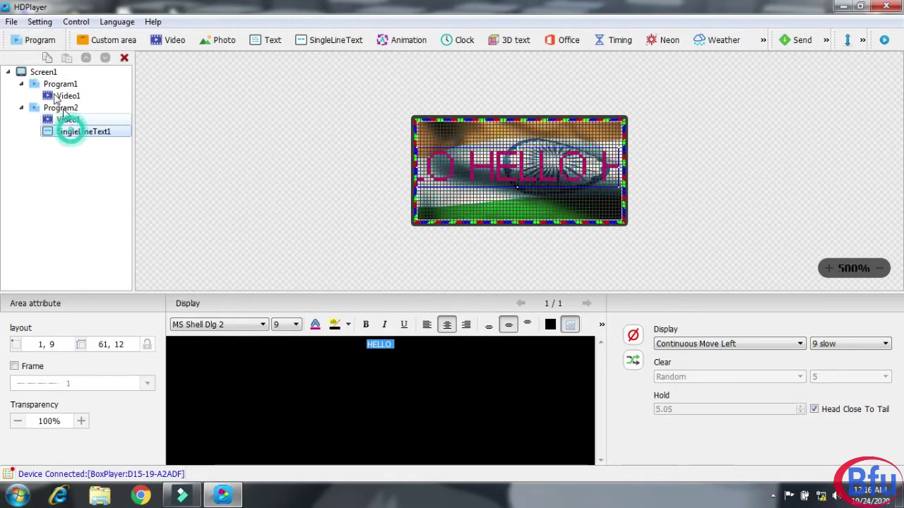
Add a third program with an Office area widened to about 63 x 32, and open its document chooser without picking a file.
left_click(36, 40)
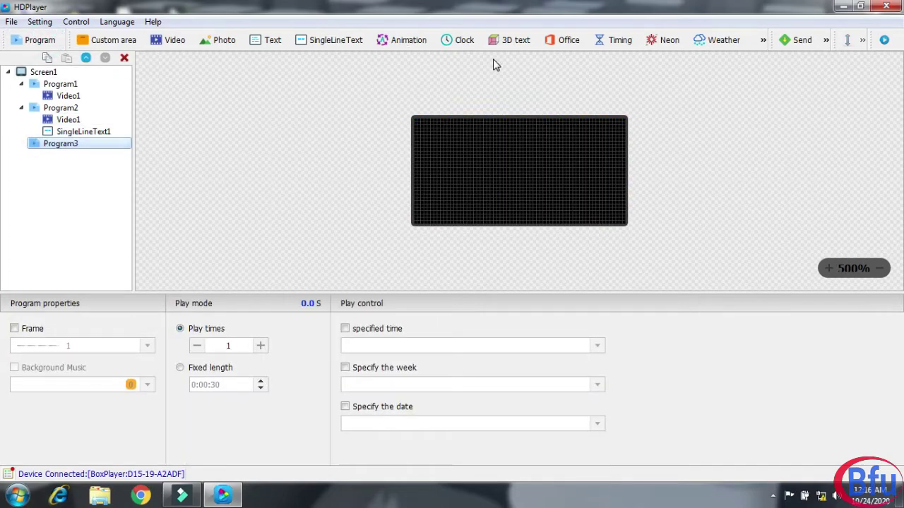
left_click(556, 41)
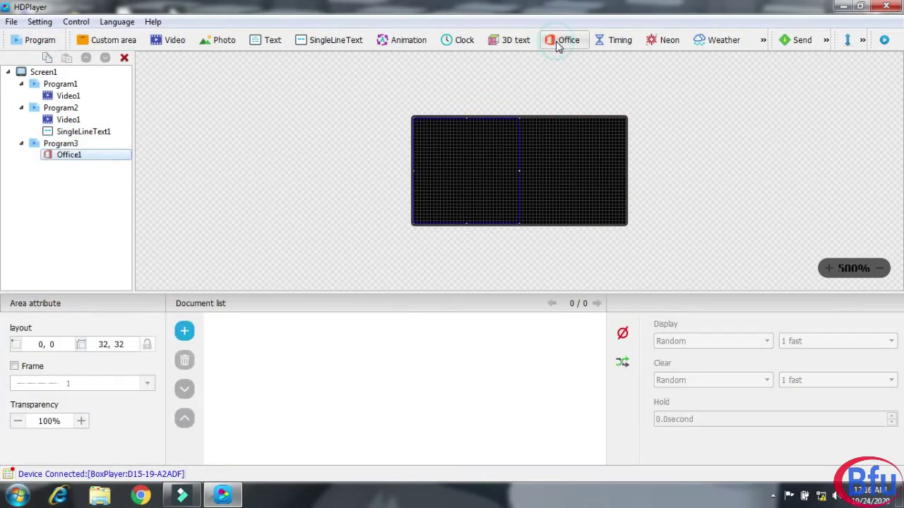
left_click_drag(519, 172, 593, 163)
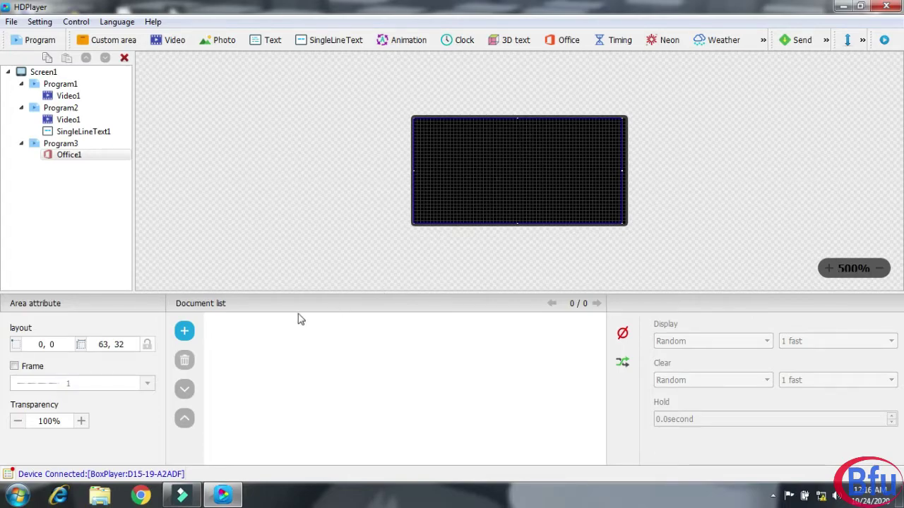
left_click(185, 330)
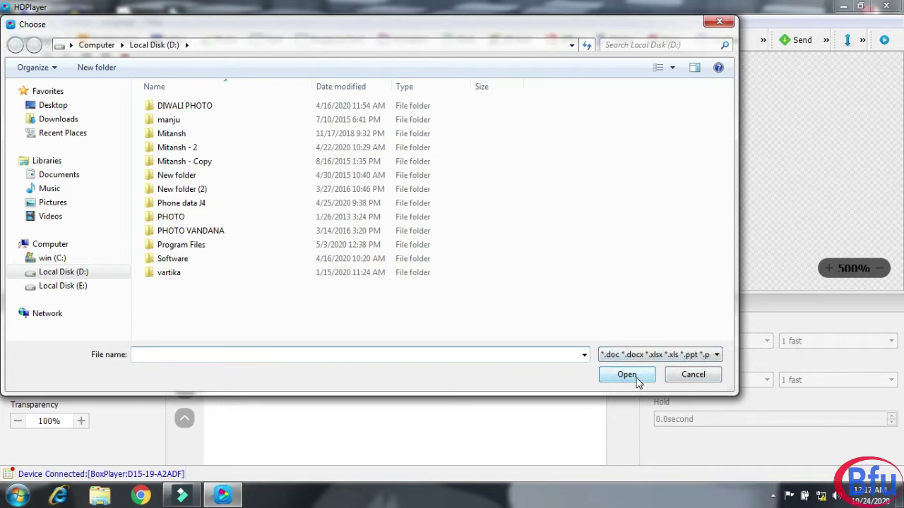
left_click(719, 22)
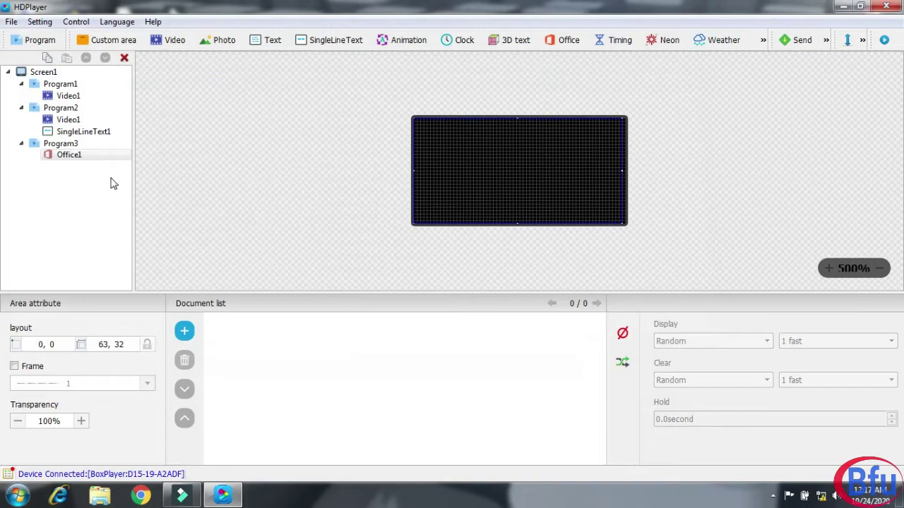
Delete the Office area and the empty third program.
left_click(73, 156)
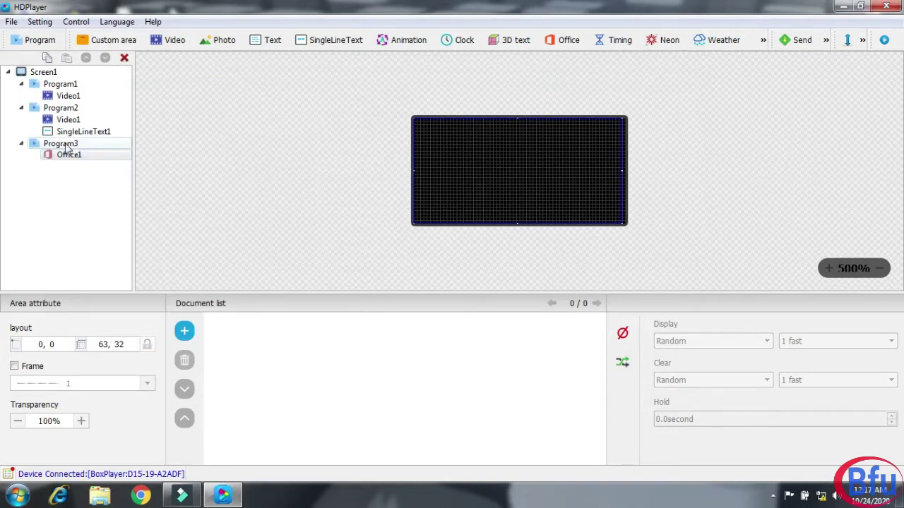
right_click(71, 156)
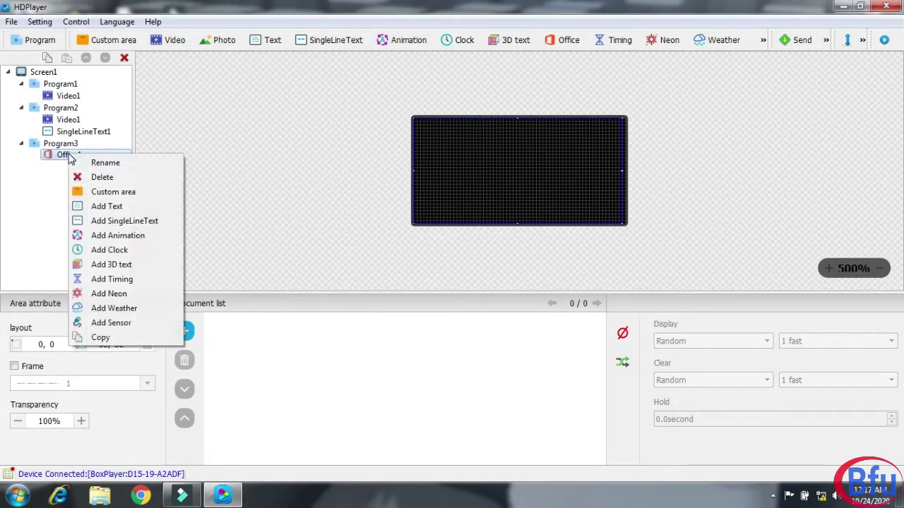
left_click(97, 182)
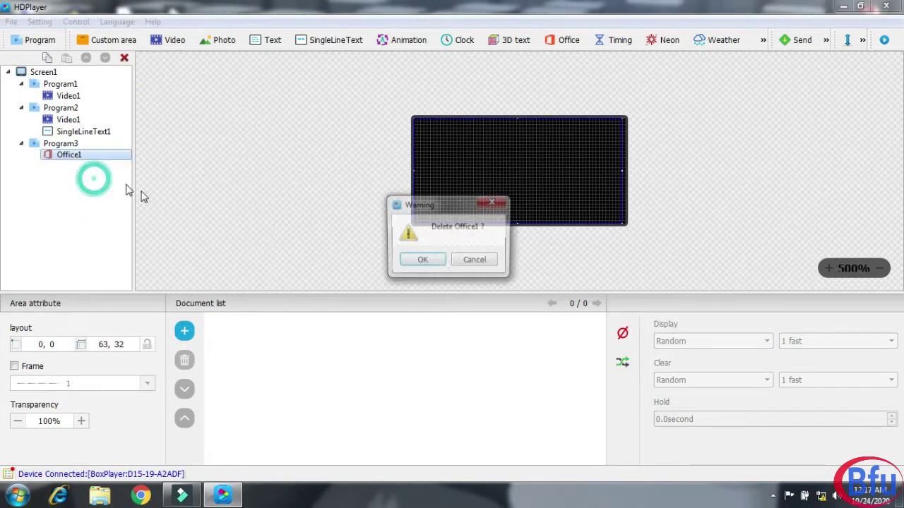
left_click(419, 263)
right_click(70, 145)
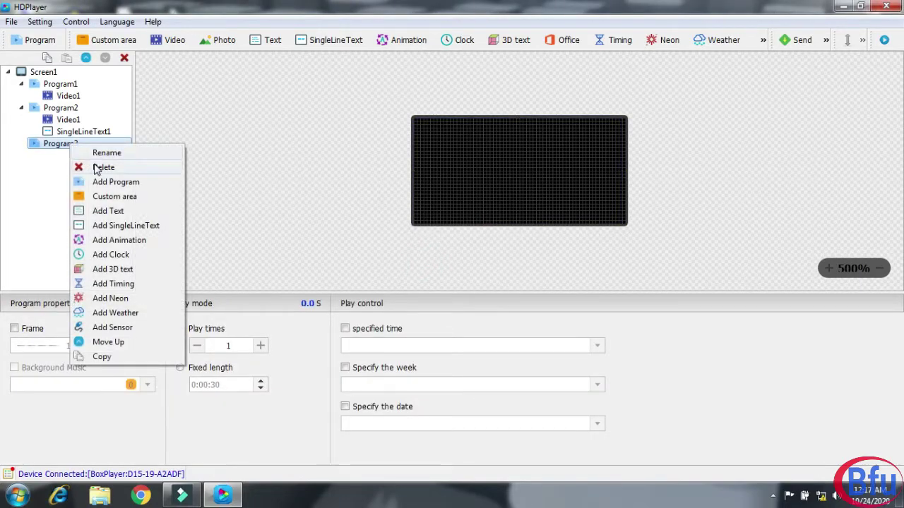
left_click(97, 167)
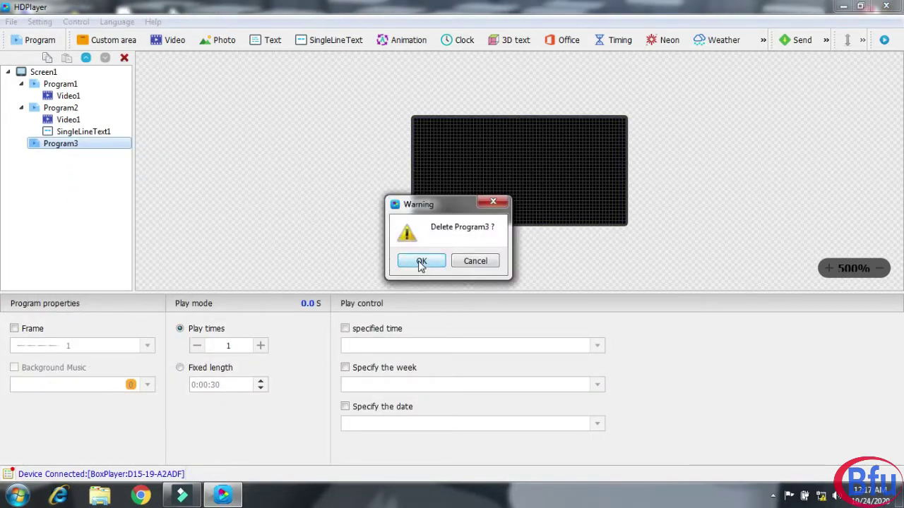
left_click(421, 261)
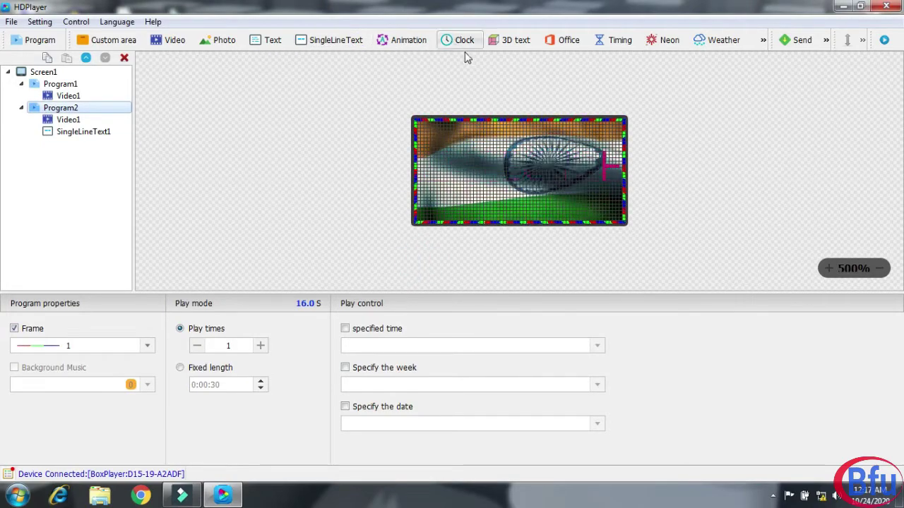
Add a third program with a clock area and widen it to 64 x 32 to fill the screen.
left_click(40, 40)
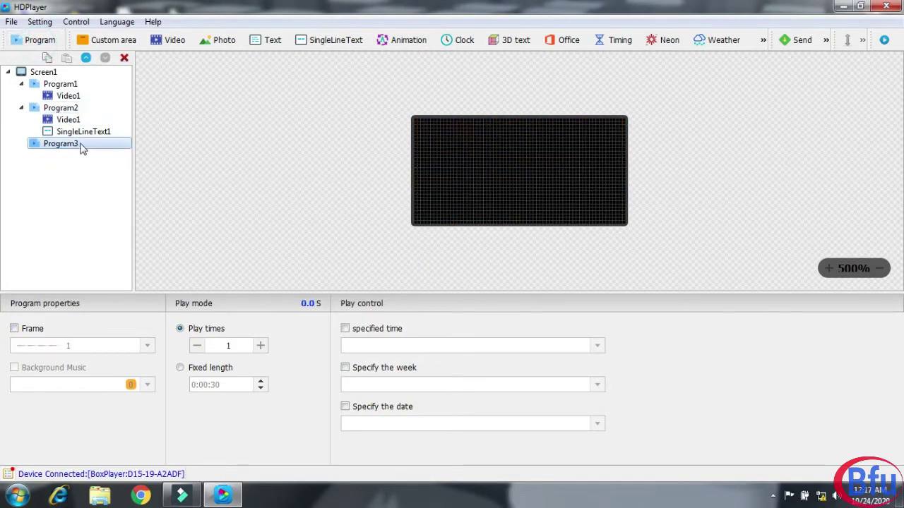
left_click(450, 42)
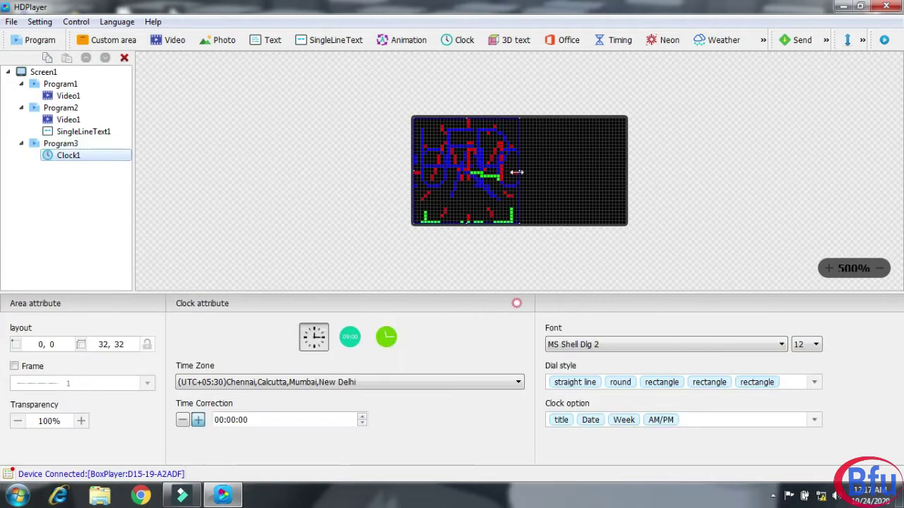
left_click_drag(519, 173, 631, 173)
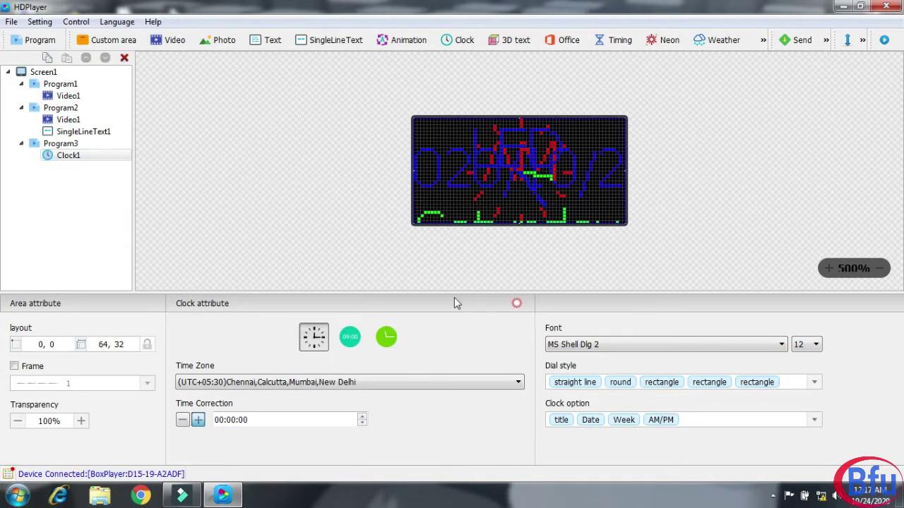
Try the digital clock style and several picture dials, including the grey numbered, red-rimmed and teal ones.
left_click(351, 338)
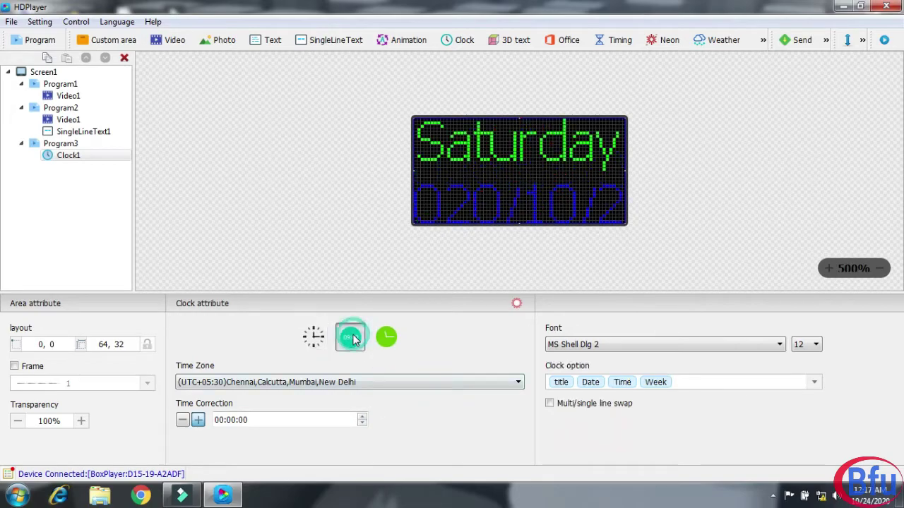
left_click(391, 339)
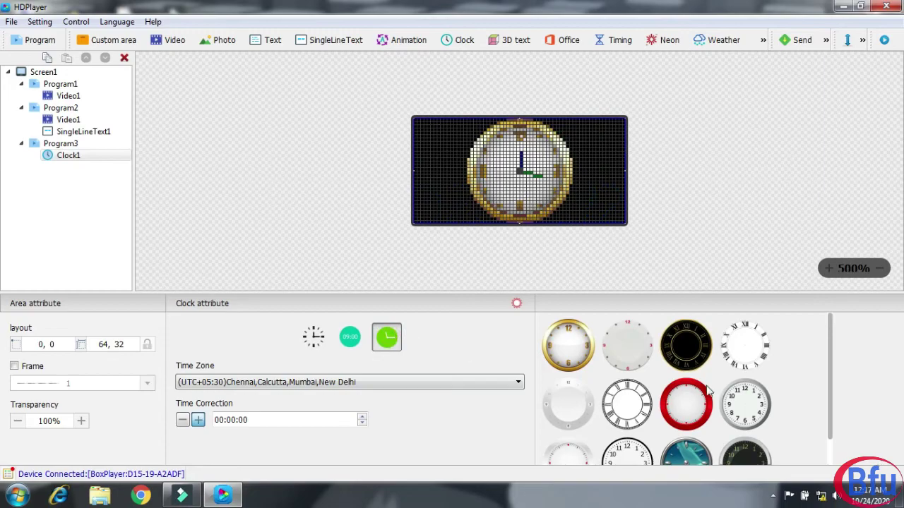
left_click_drag(829, 347, 812, 393)
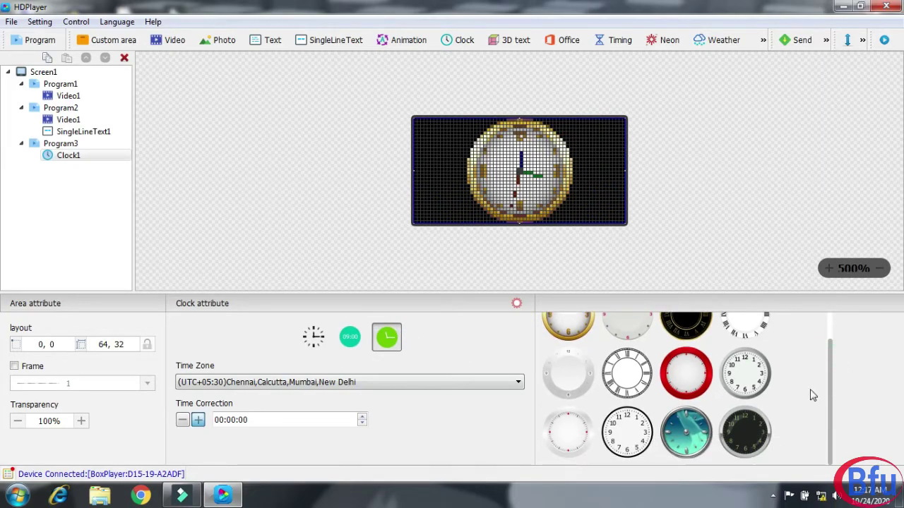
left_click(754, 382)
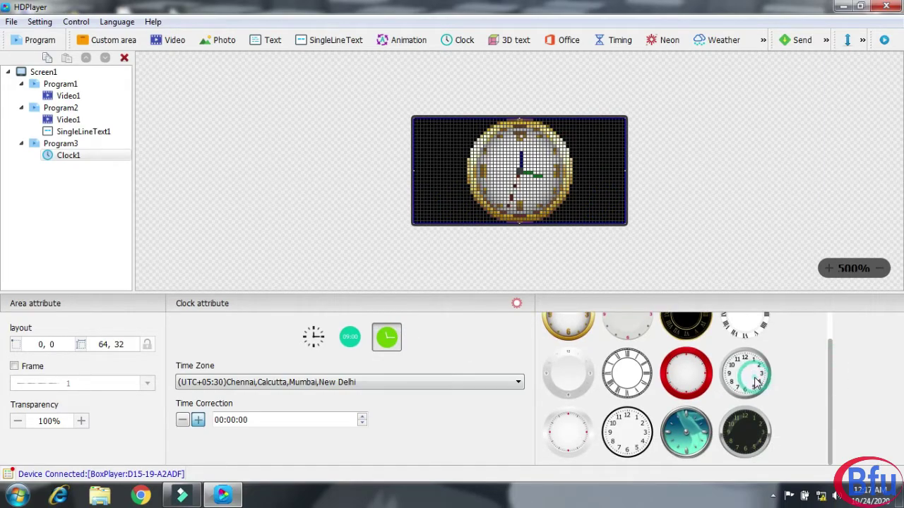
left_click(687, 374)
left_click(692, 438)
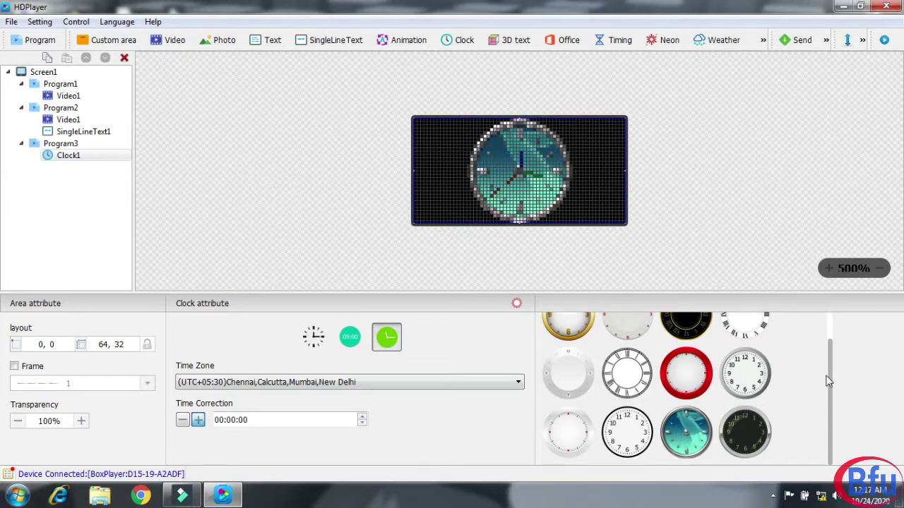
Switch the clock to the digital style and back to the drawn analog dial.
scroll(828, 378, "up", 2)
left_click(357, 337)
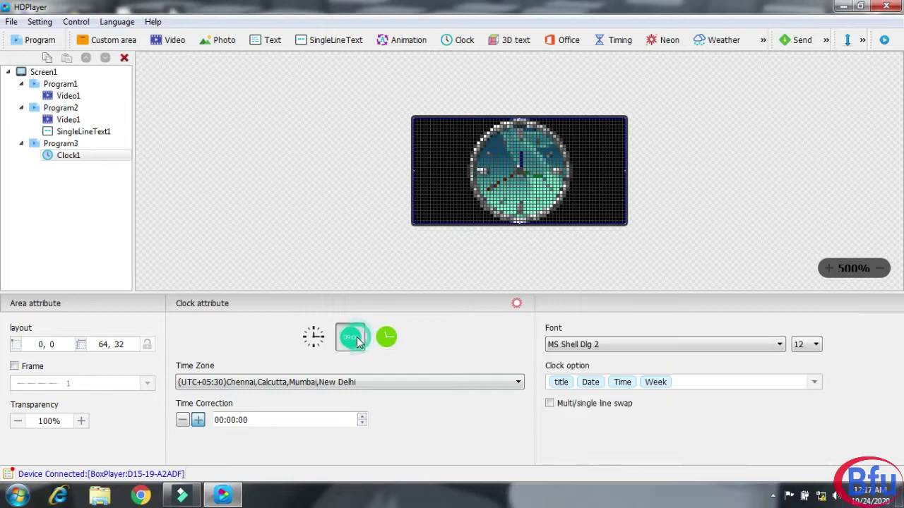
left_click(311, 343)
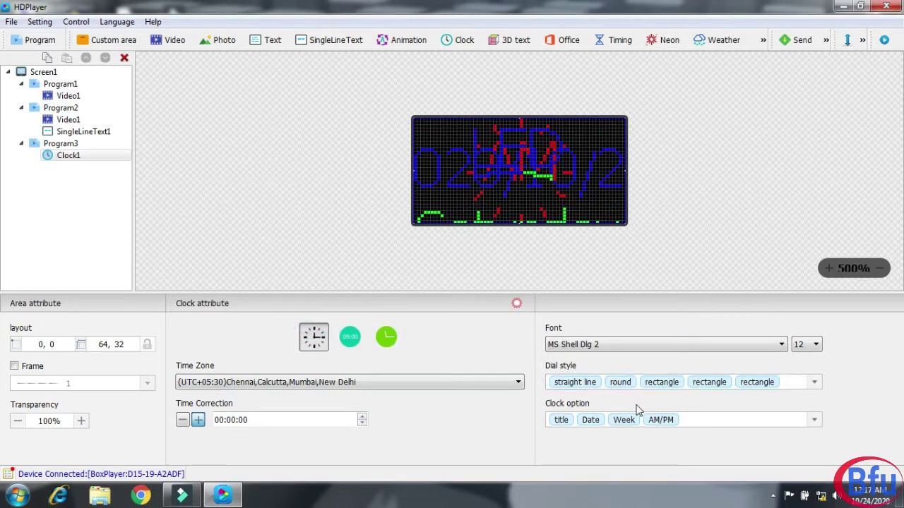
Turn off the analog clock's title and week options, keeping only the date and AM/PM shown.
left_click(817, 420)
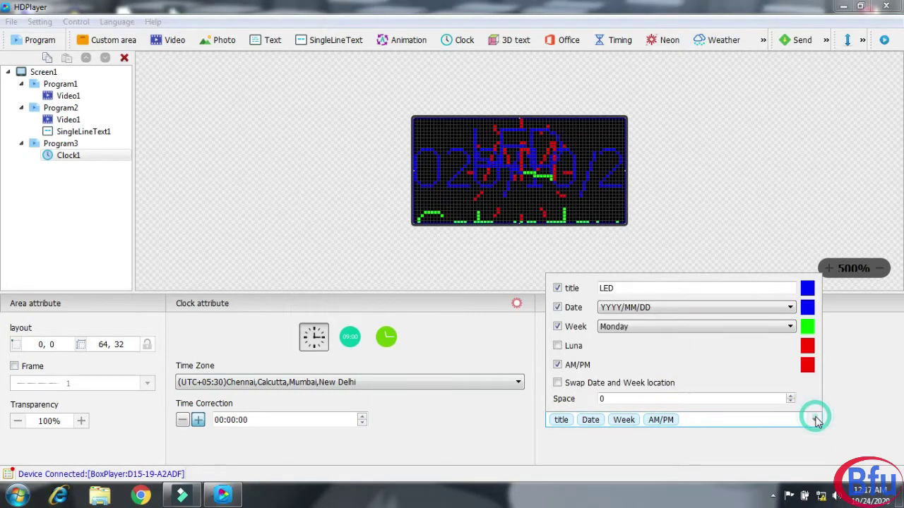
left_click(558, 289)
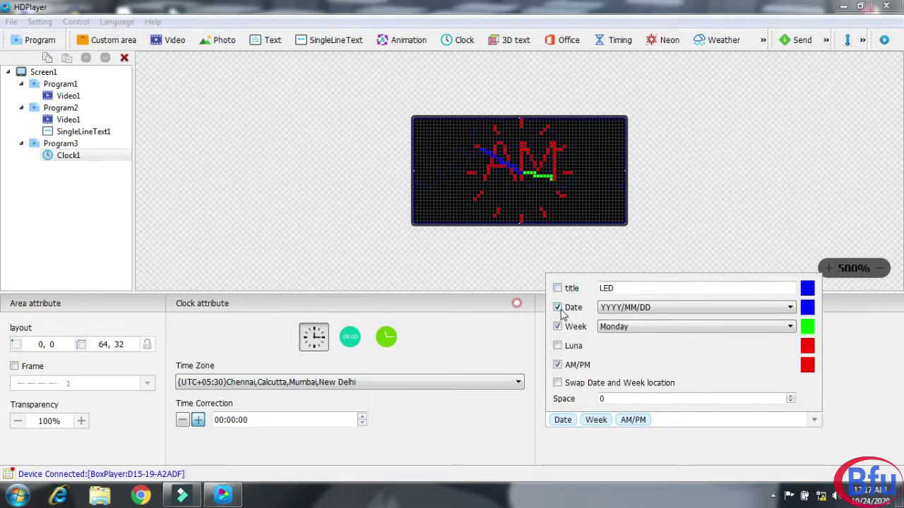
left_click(558, 309)
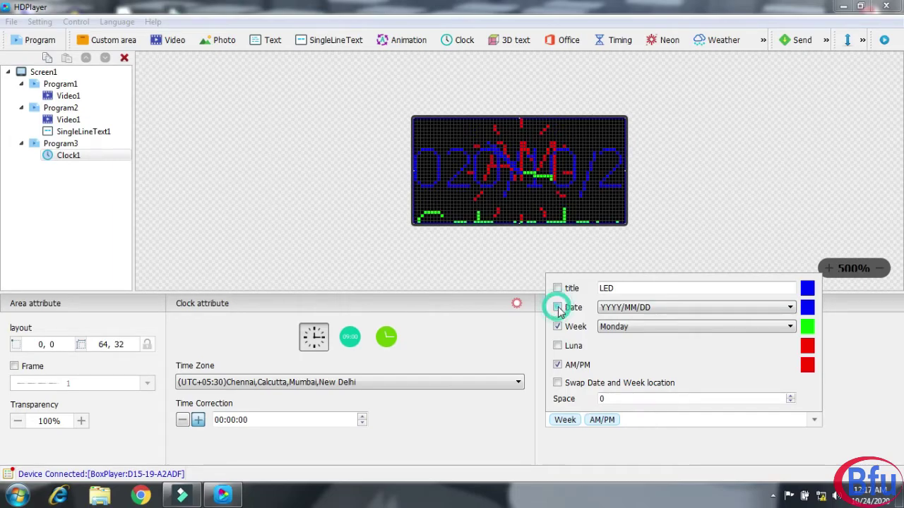
left_click(592, 334)
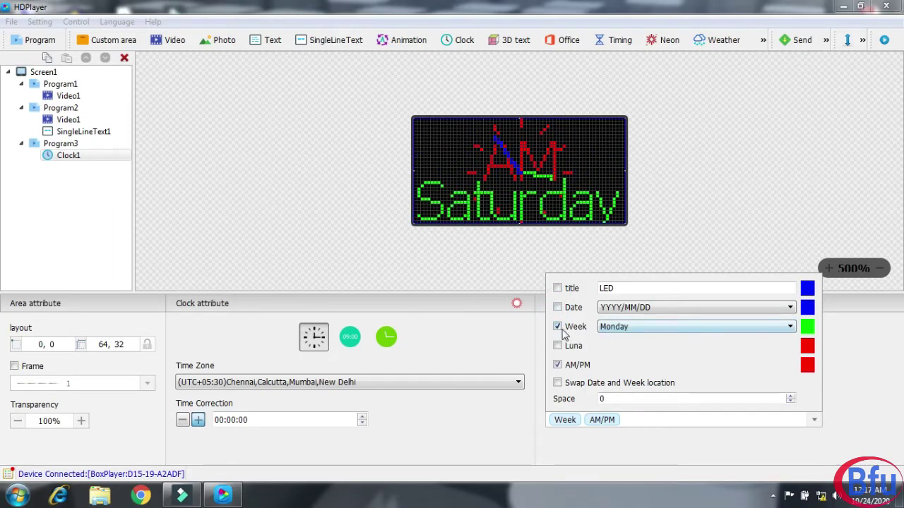
left_click(558, 327)
left_click(558, 308)
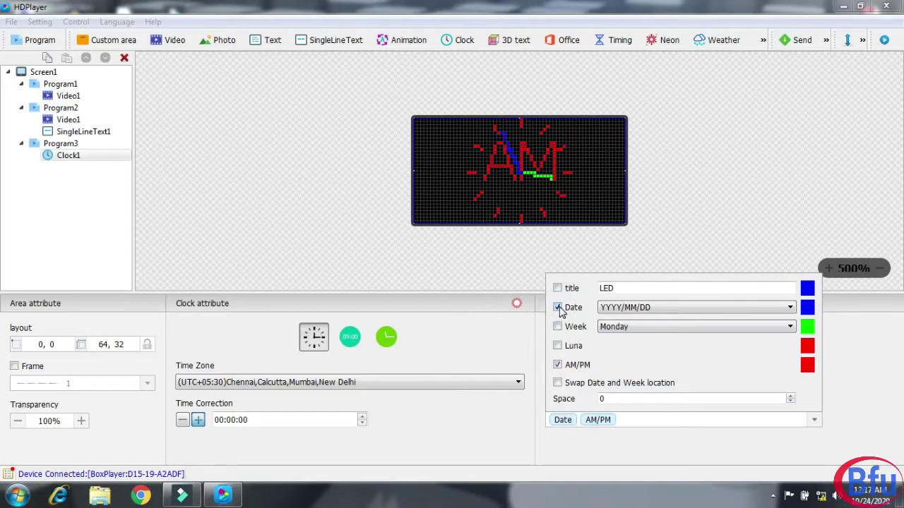
left_click(557, 366)
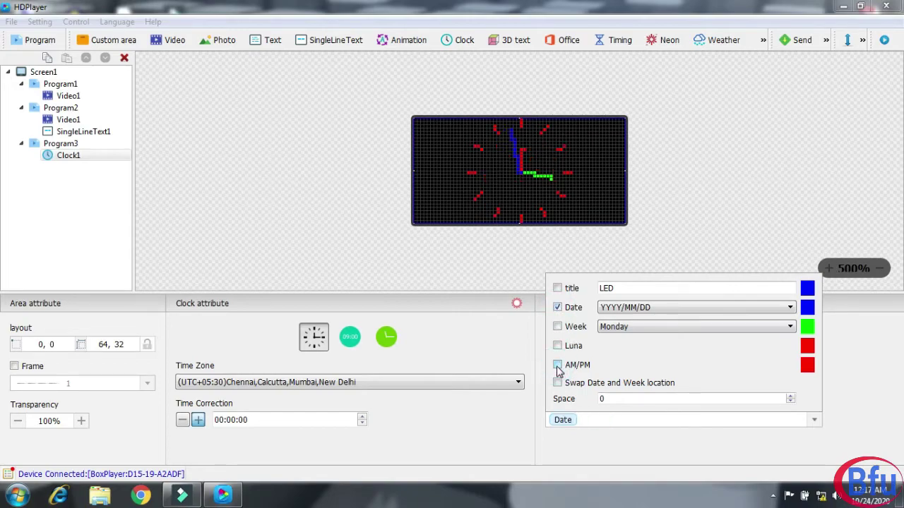
left_click(557, 366)
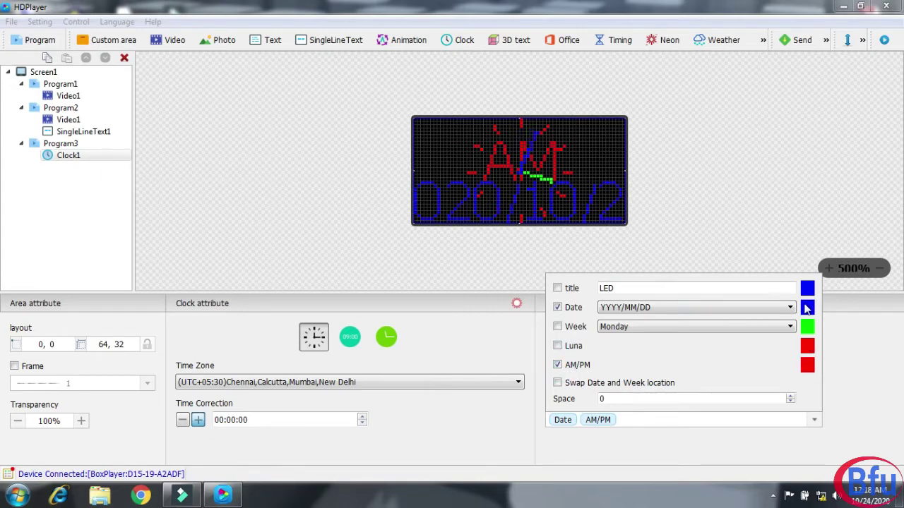
left_click(840, 374)
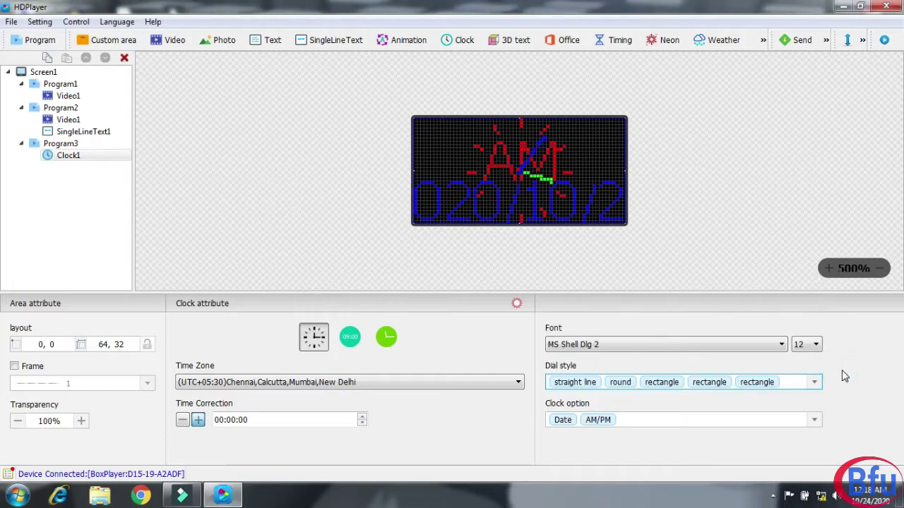
Examine the fonts and font sizes available for the clock text.
left_click(780, 346)
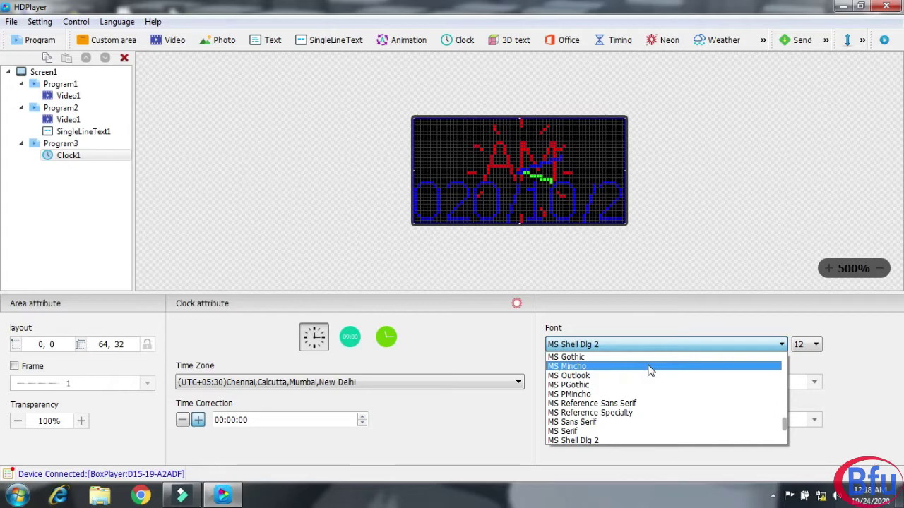
left_click(854, 370)
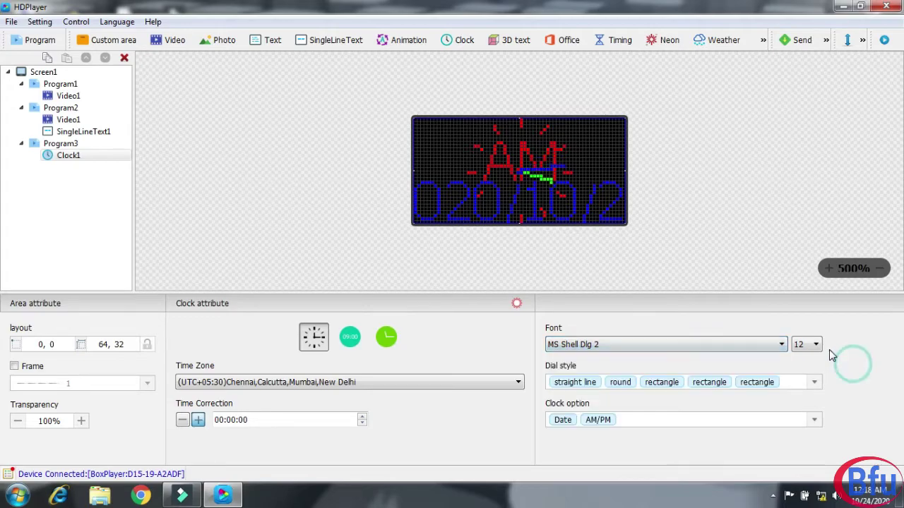
left_click(816, 346)
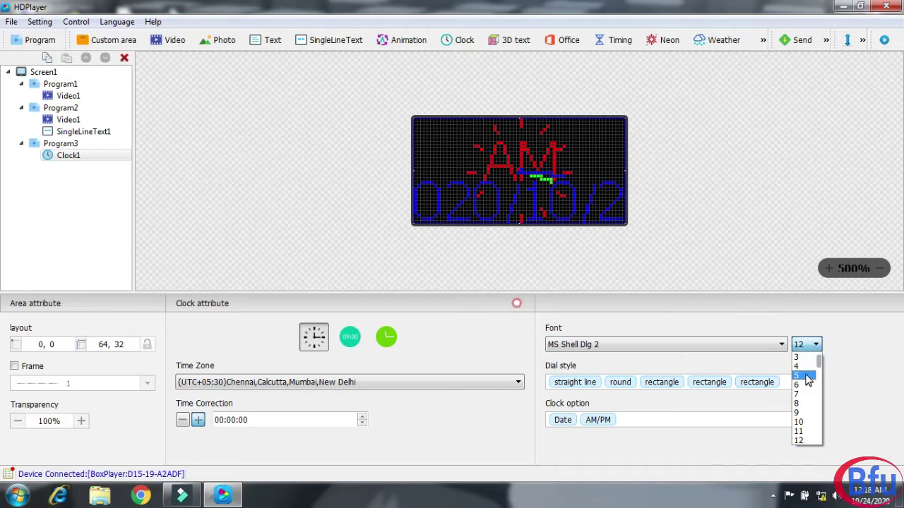
left_click(850, 384)
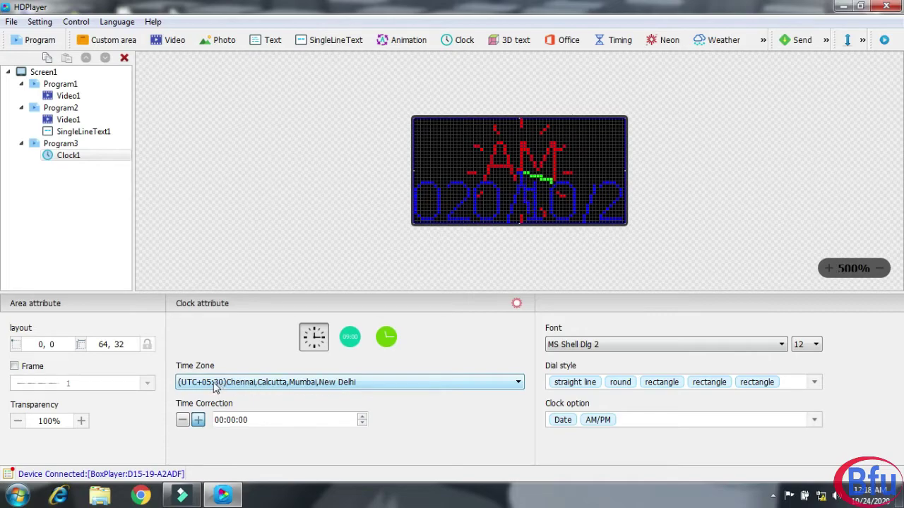
Delete the third program together with its clock area.
left_click(67, 144)
right_click(69, 144)
left_click(102, 167)
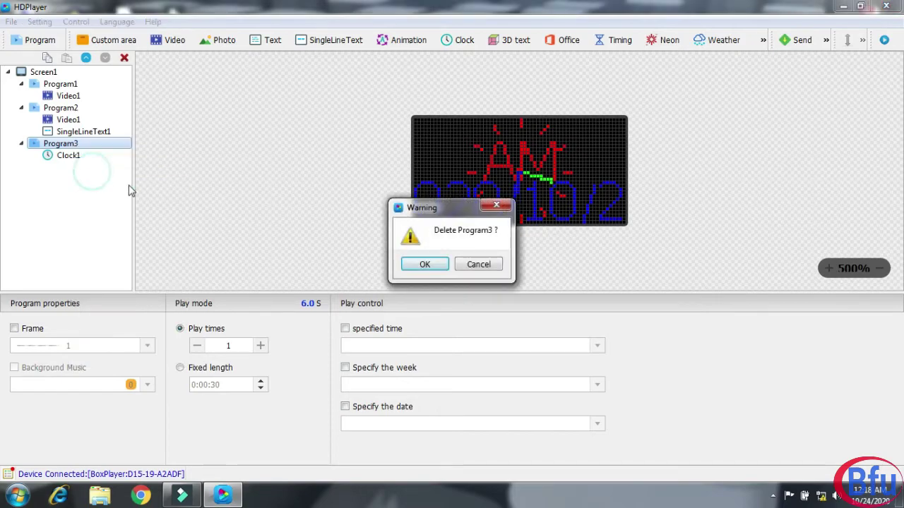
left_click(417, 264)
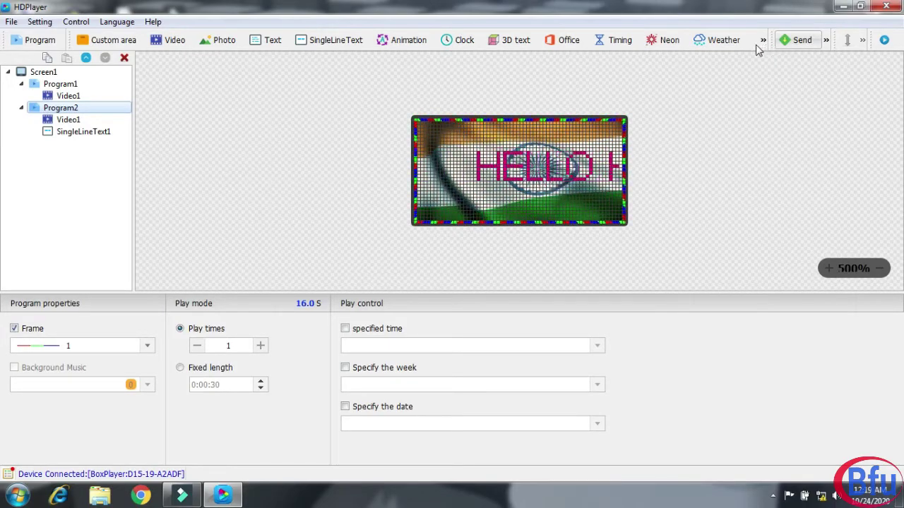
Send the Screen1 project to the connected BoxPlayer display controller.
left_click(801, 41)
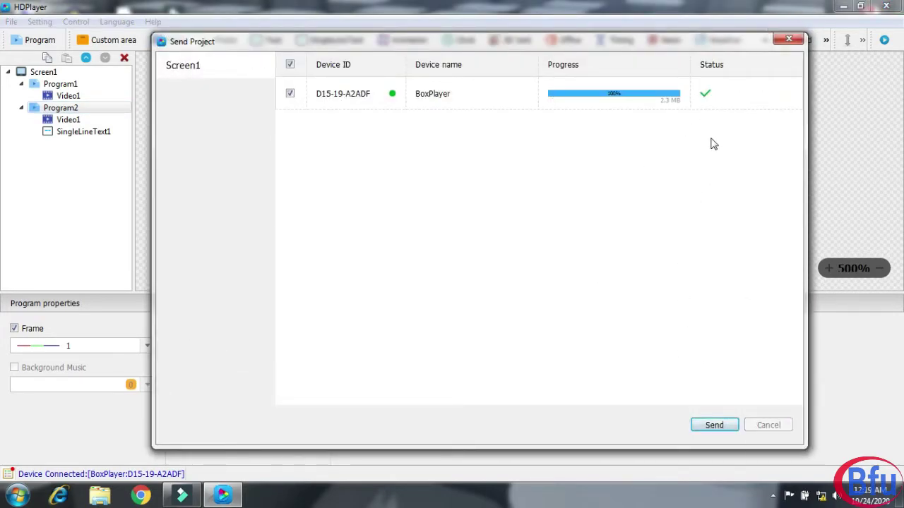
left_click(710, 426)
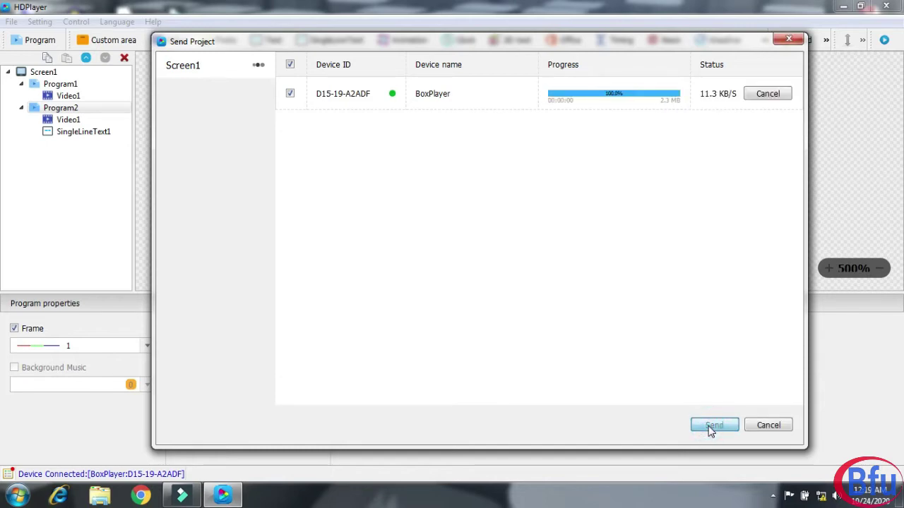